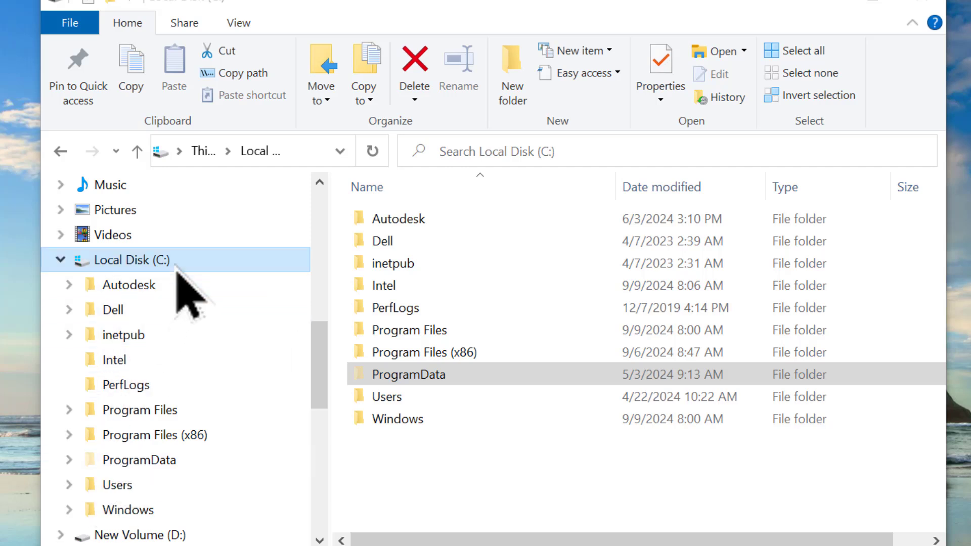
Browse the ProgramData and Program Files folders on Local Disk (C:)
click(170, 463)
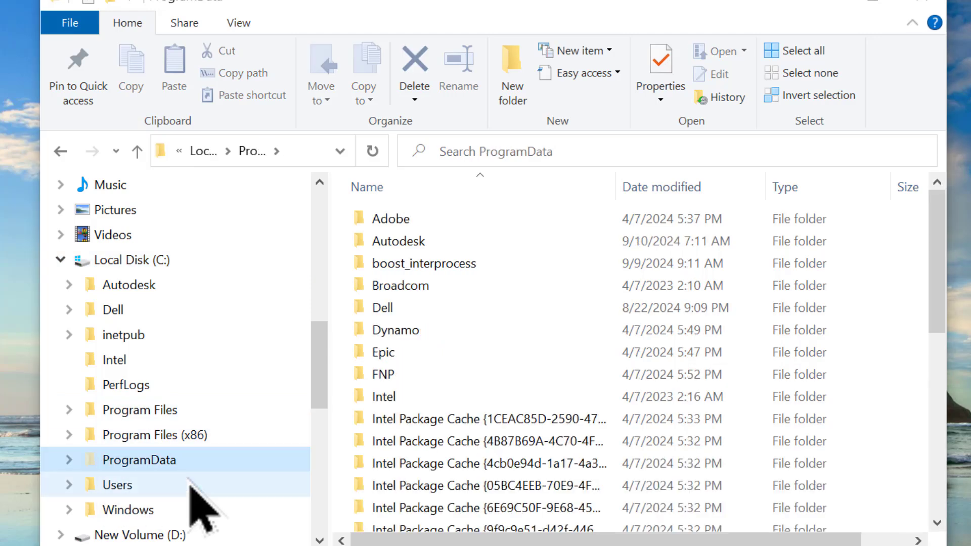
click(142, 488)
key(Up)
key(Up)
key(Up)
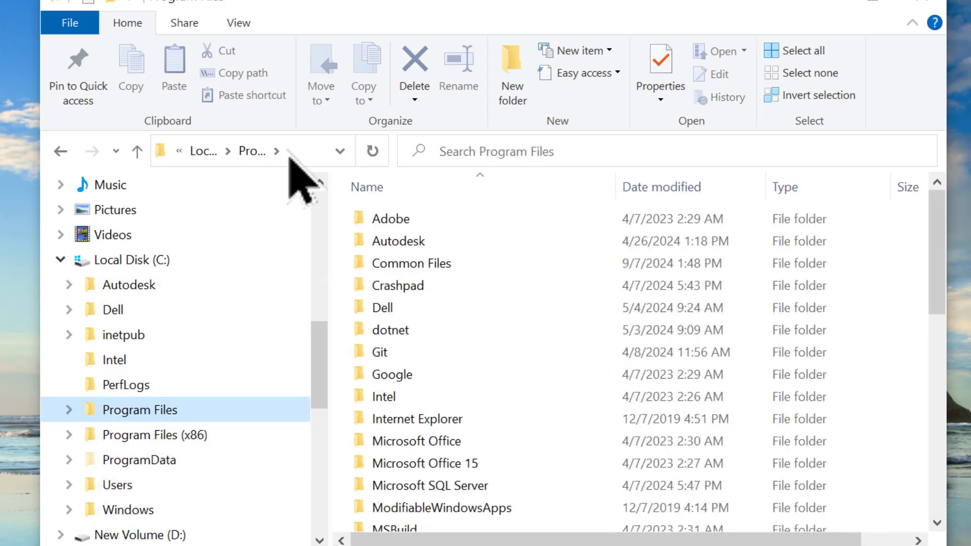
Turn Hidden items off so ProgramData disappears from C:, then close File Explorer
click(241, 24)
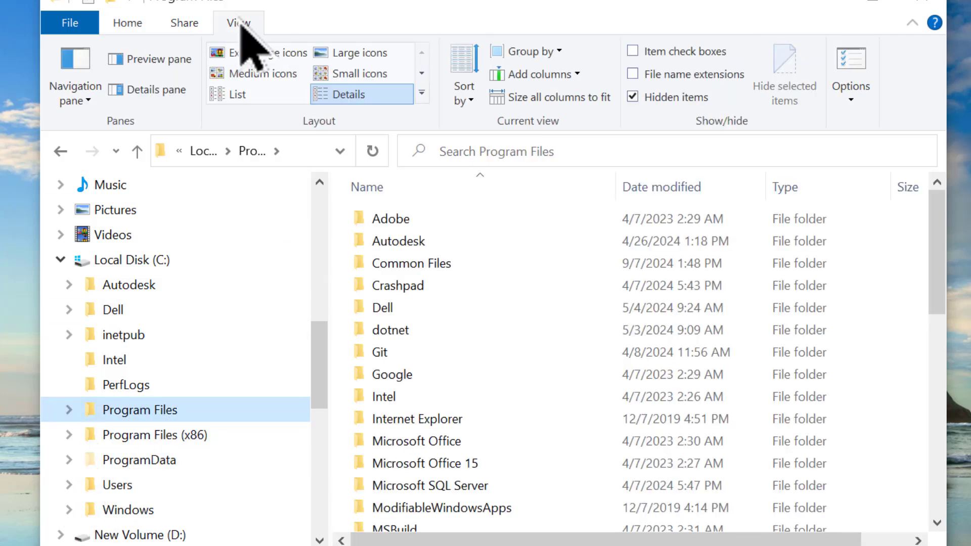
click(632, 97)
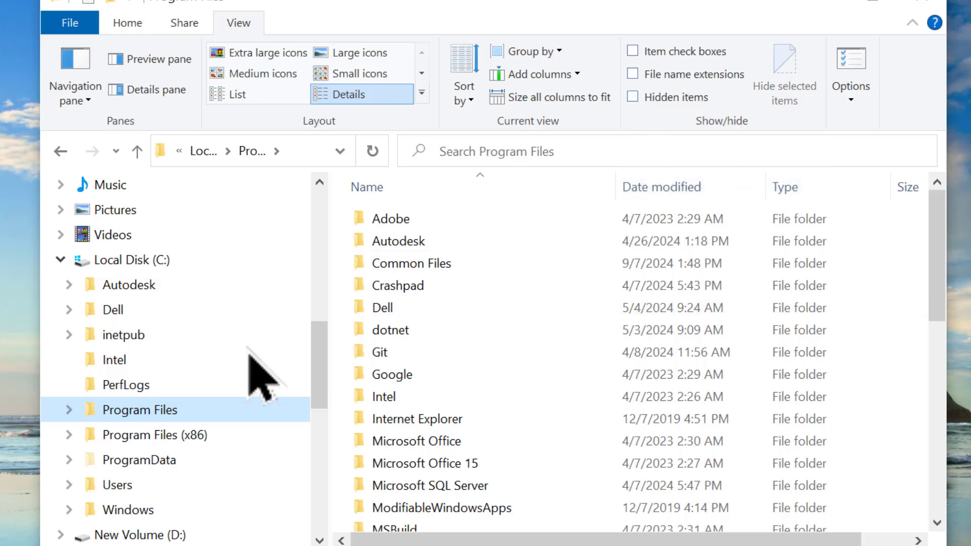
click(162, 263)
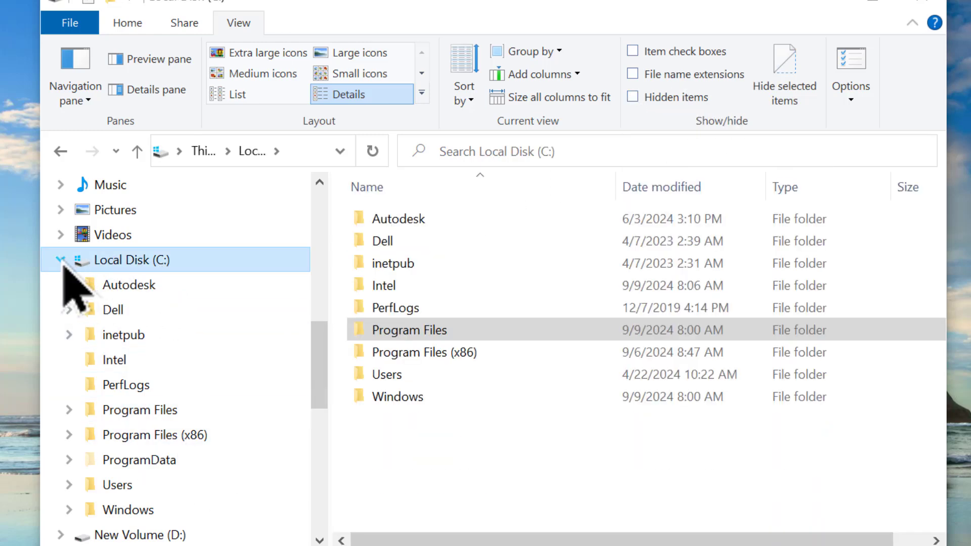
click(62, 260)
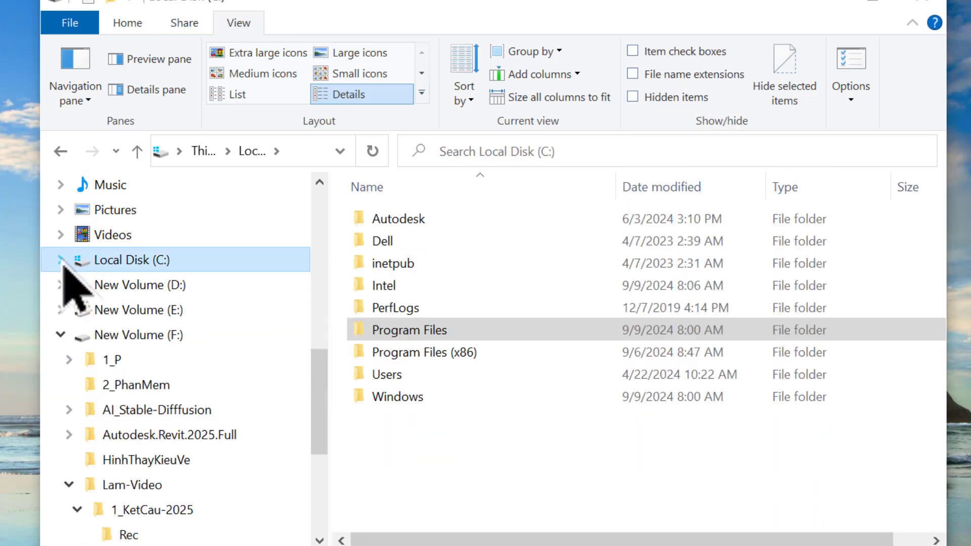
click(639, 98)
click(632, 97)
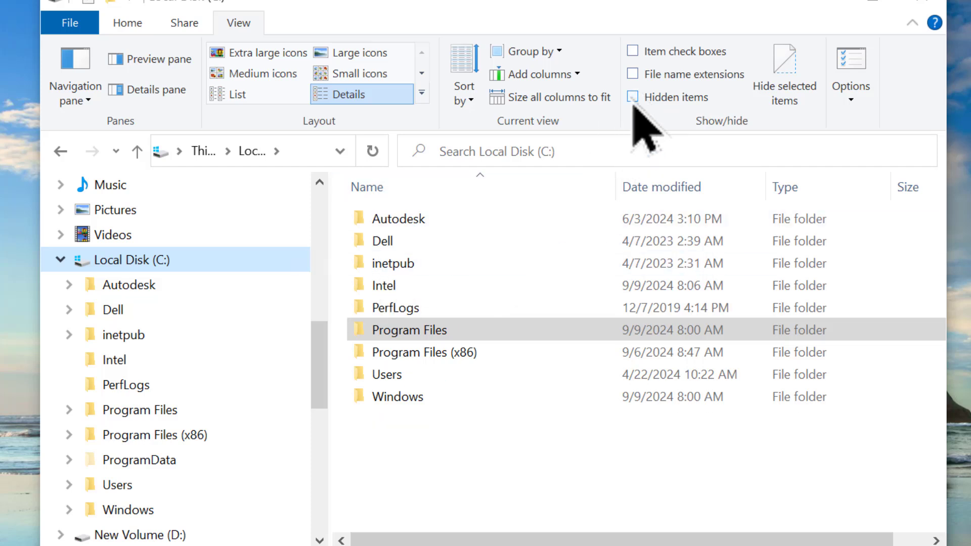
click(928, 3)
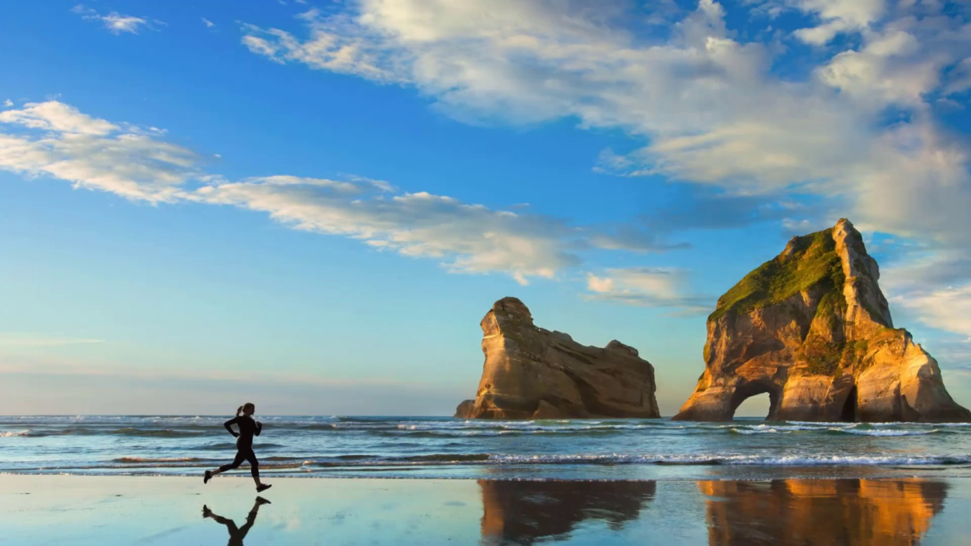
Reopen File Explorer on Local Disk (C:) and show hidden items to reveal ProgramData, then close it
key(super+e)
scroll(184, 514, down, 3)
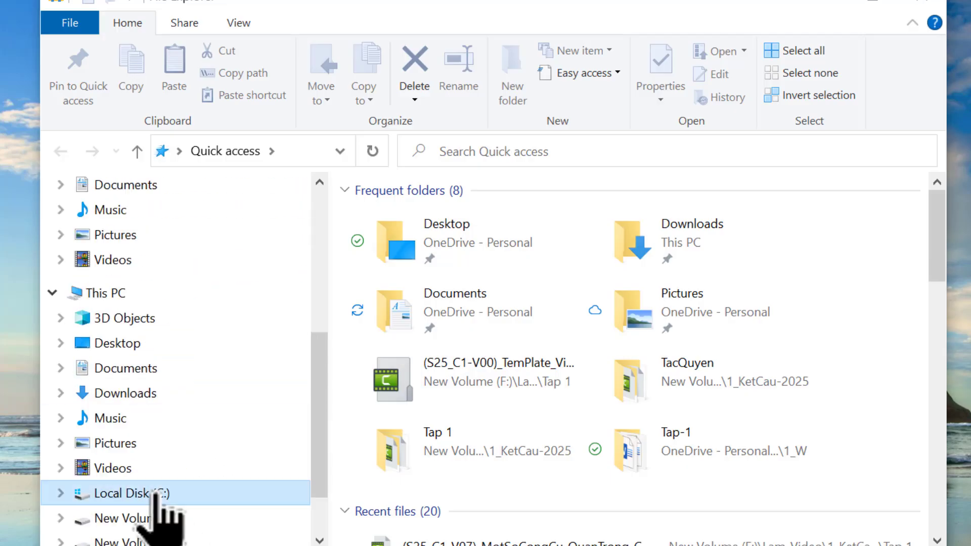
click(151, 495)
scroll(207, 356, down, 1)
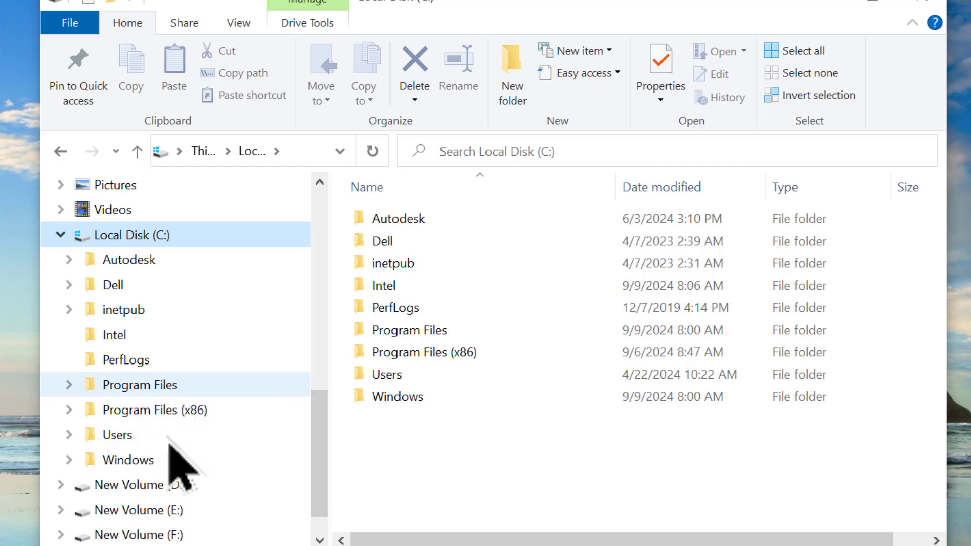
click(243, 27)
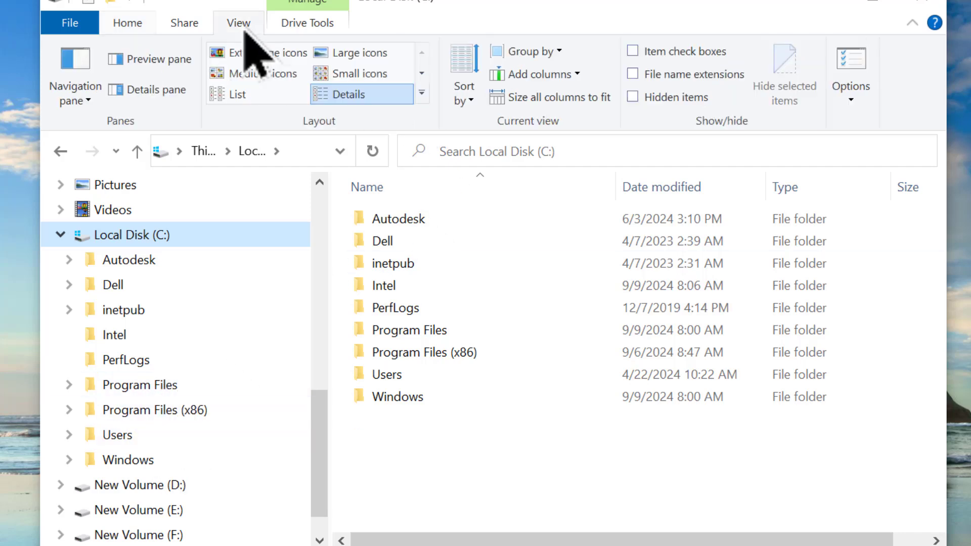
click(633, 97)
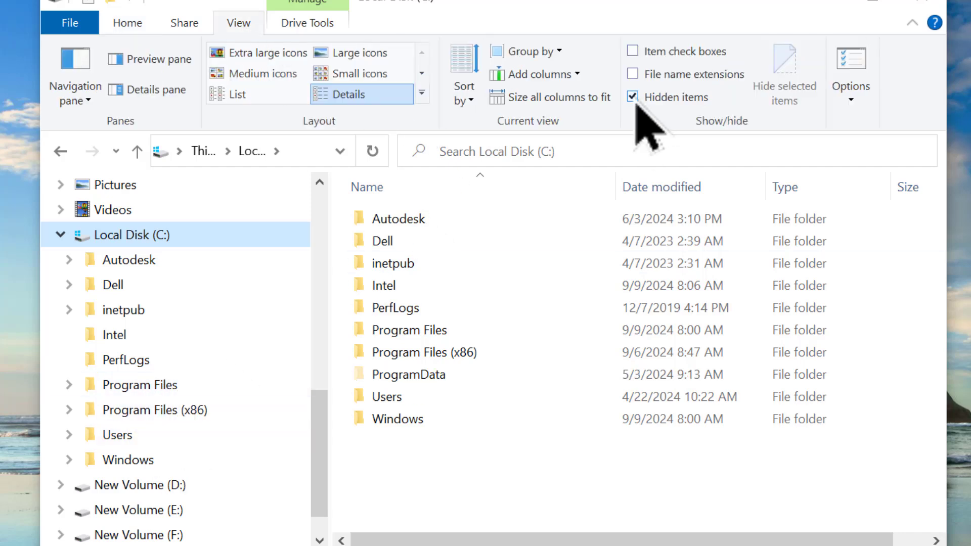
click(423, 382)
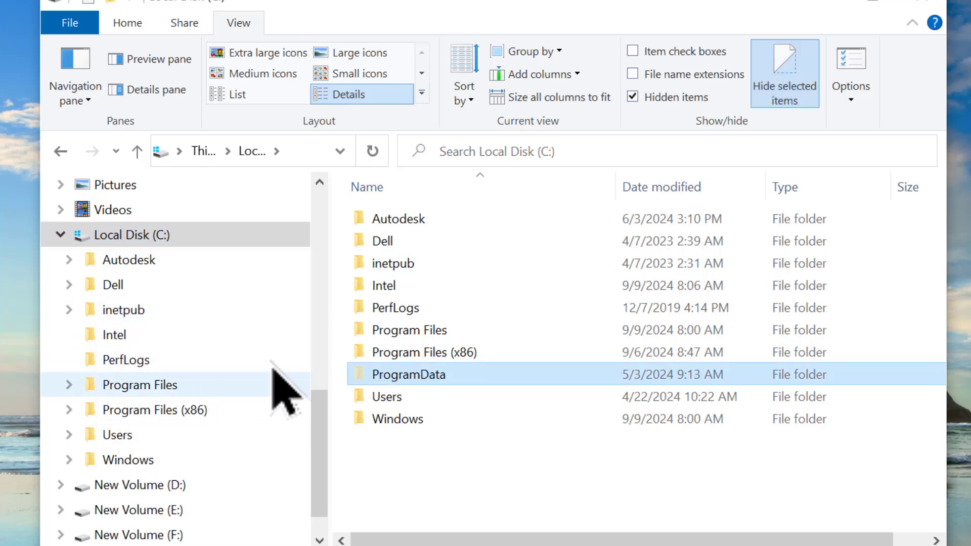
click(925, 4)
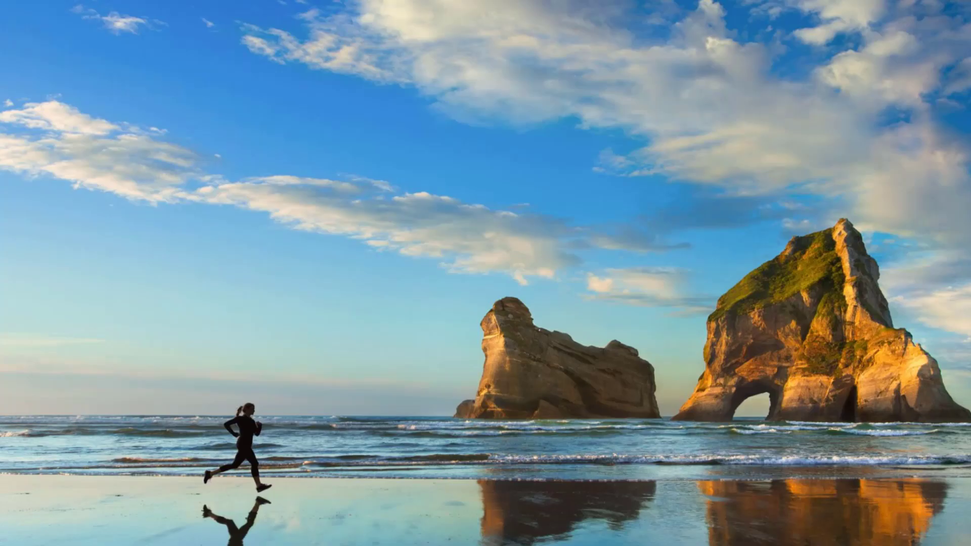
Navigate File Explorer to C:\ProgramData\Autodesk\RVT 2025
key(super+e)
scroll(177, 524, down, 3)
scroll(50, 529, down, 1)
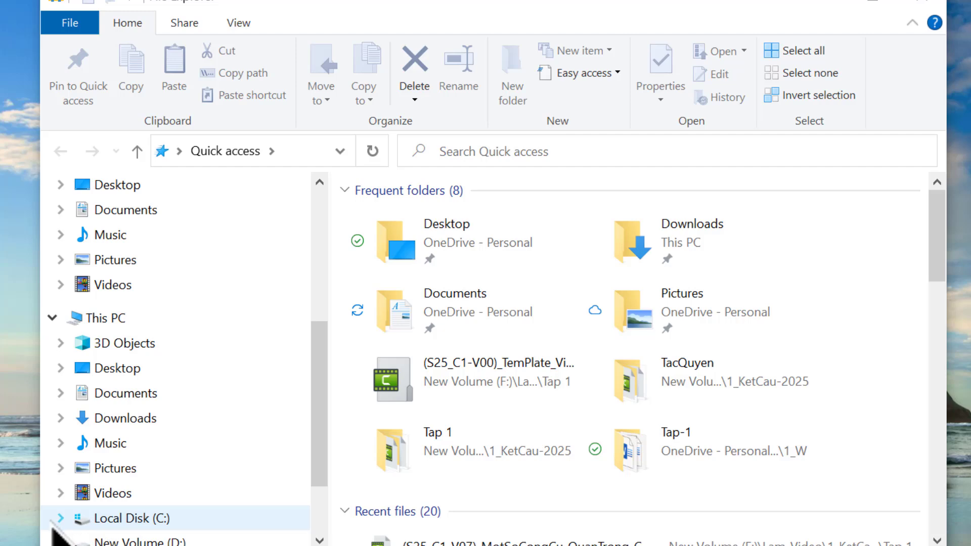
click(60, 518)
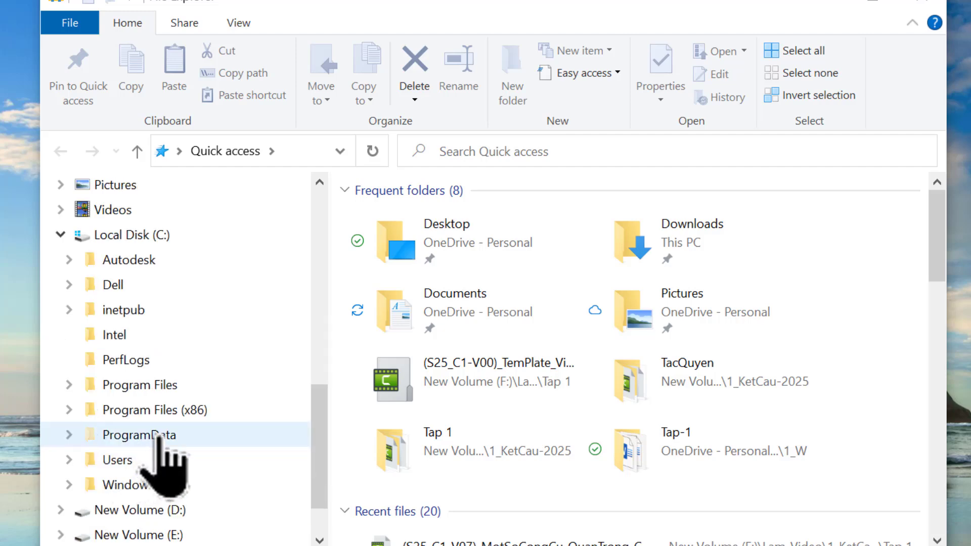
click(158, 437)
double_click(158, 436)
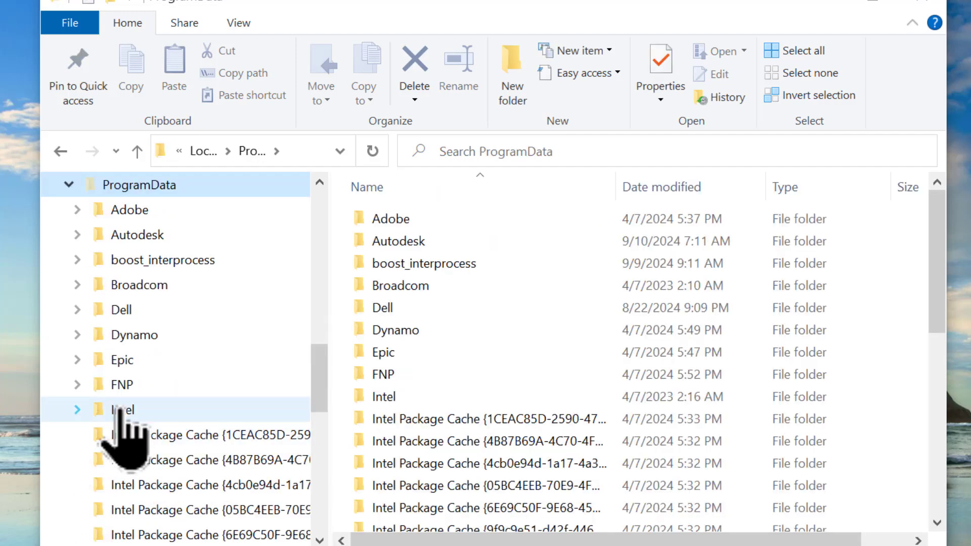
click(139, 236)
click(77, 235)
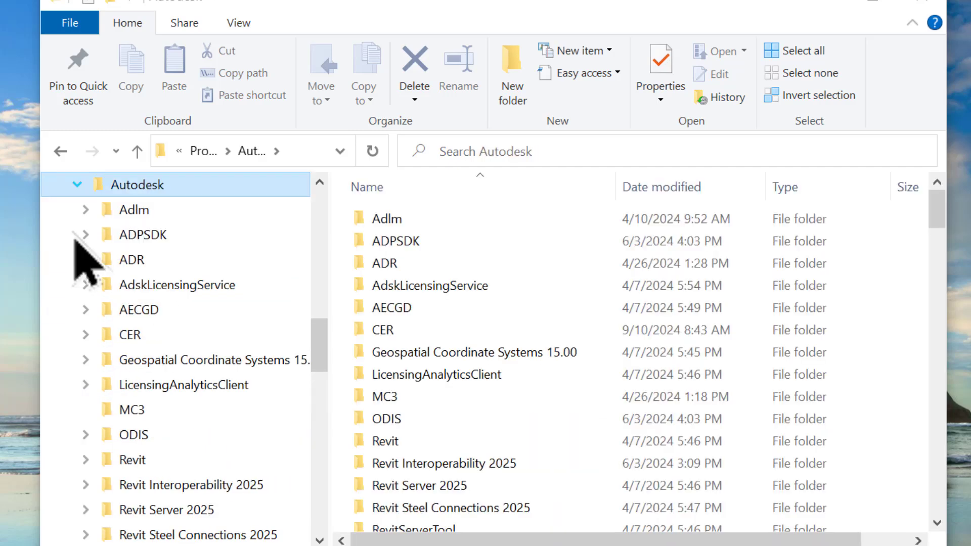
scroll(192, 359, down, 1)
scroll(212, 395, down, 1)
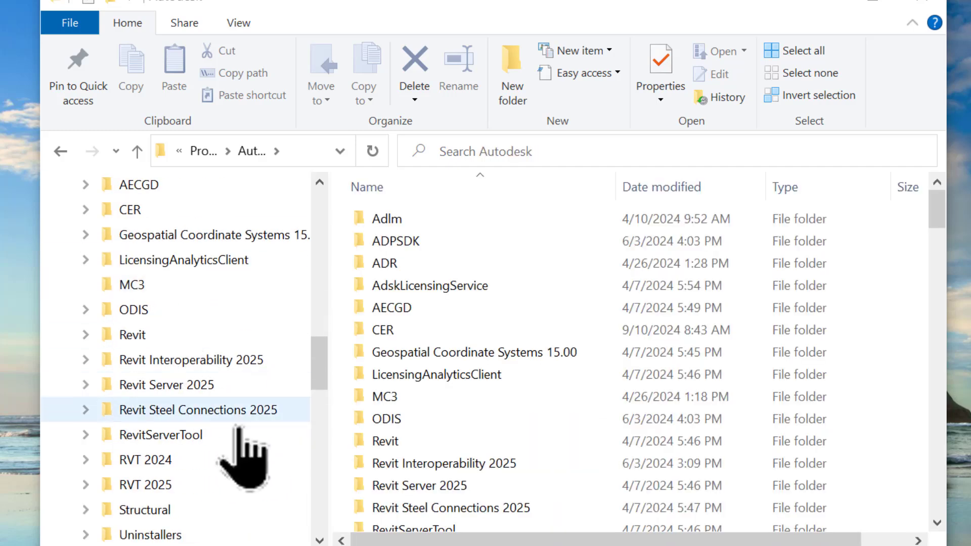
click(199, 491)
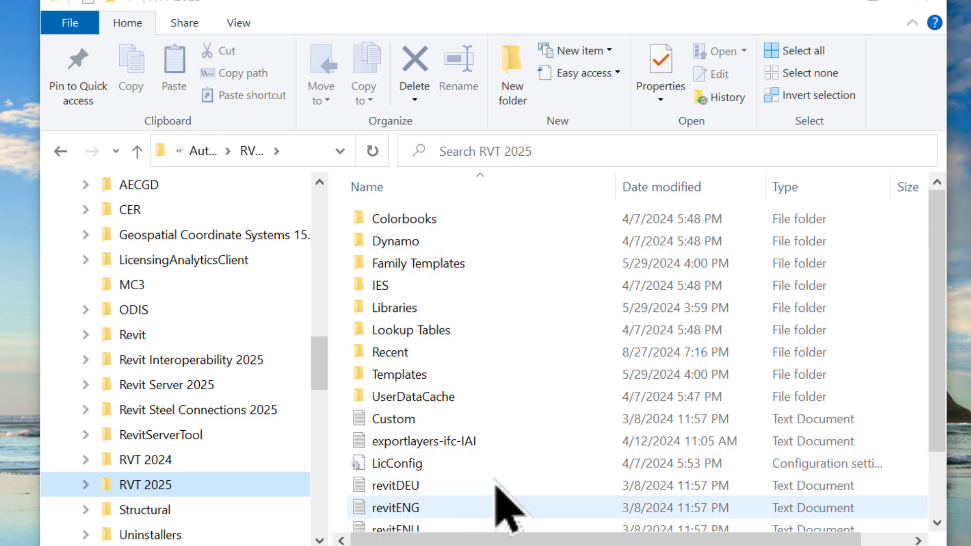
scroll(167, 455, down, 1)
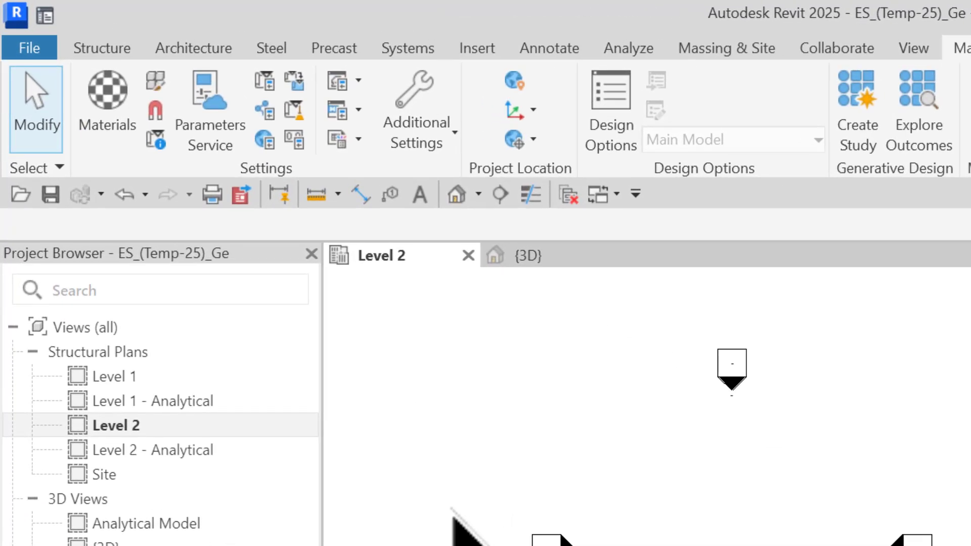
Review the template list in the New Project dialog, then dismiss it without creating a project
click(33, 47)
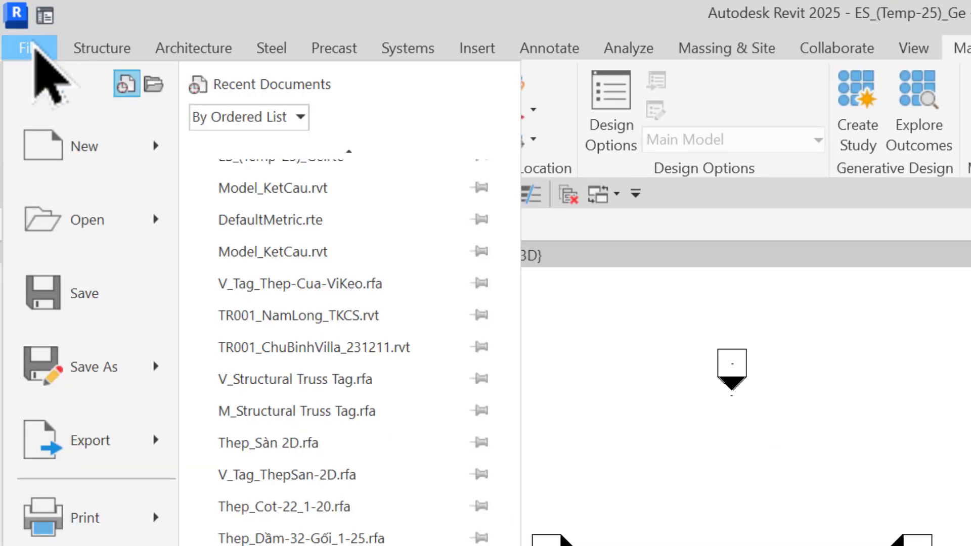
click(120, 167)
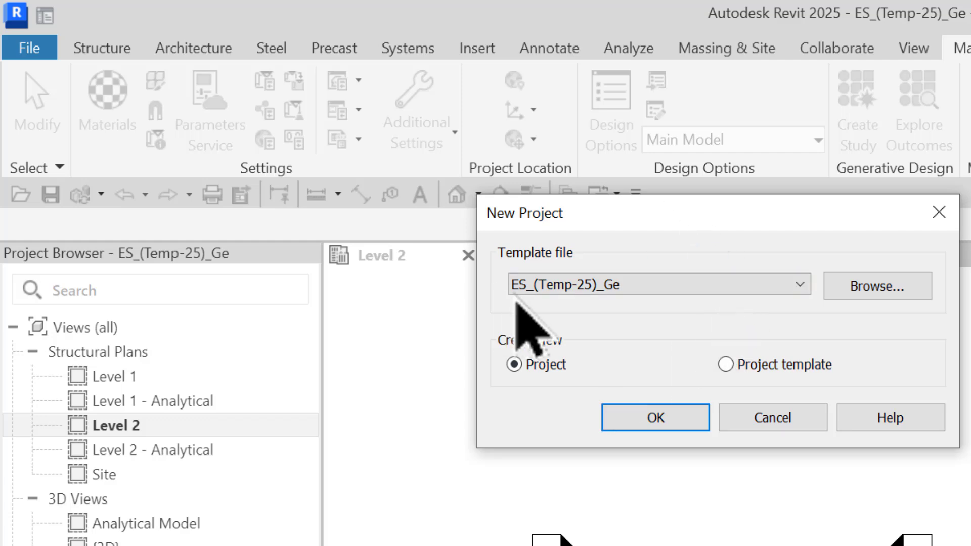
click(623, 278)
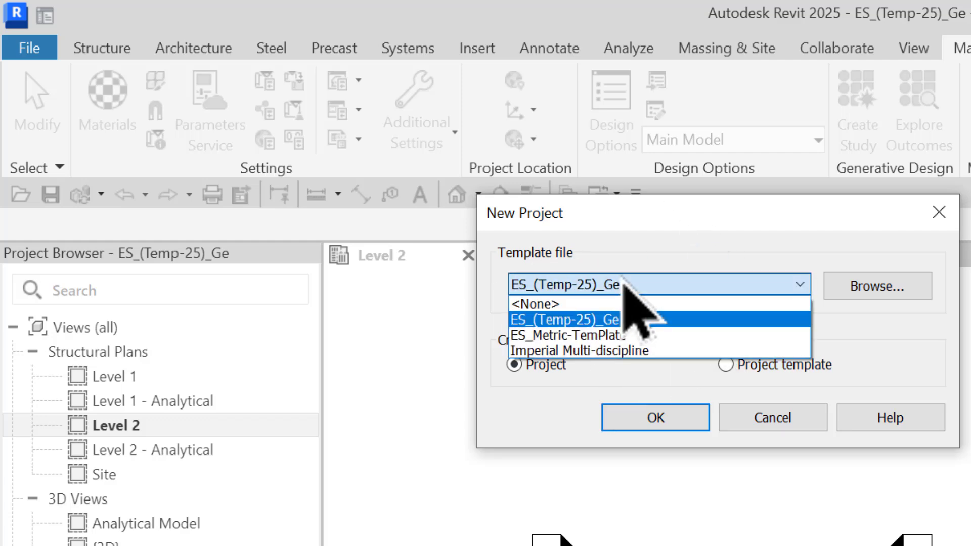
click(623, 284)
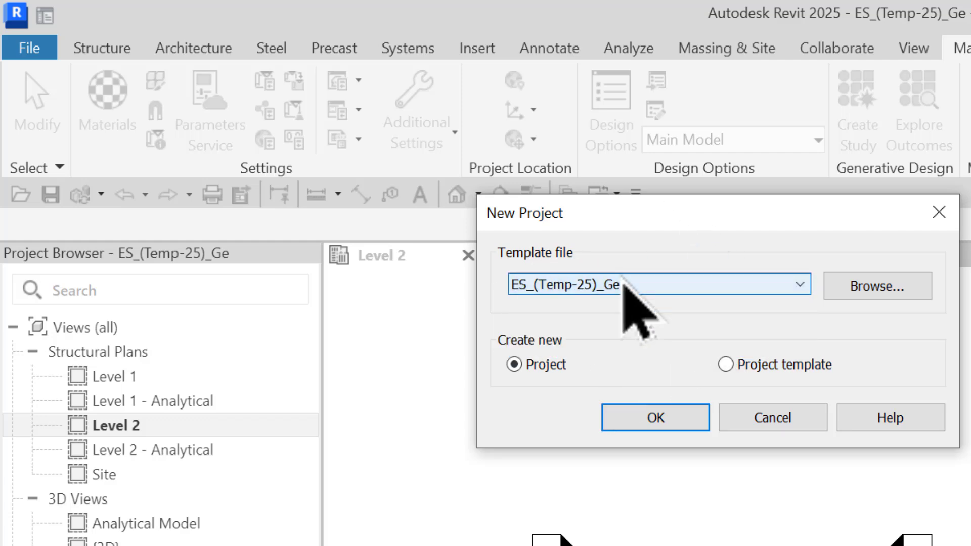
click(939, 213)
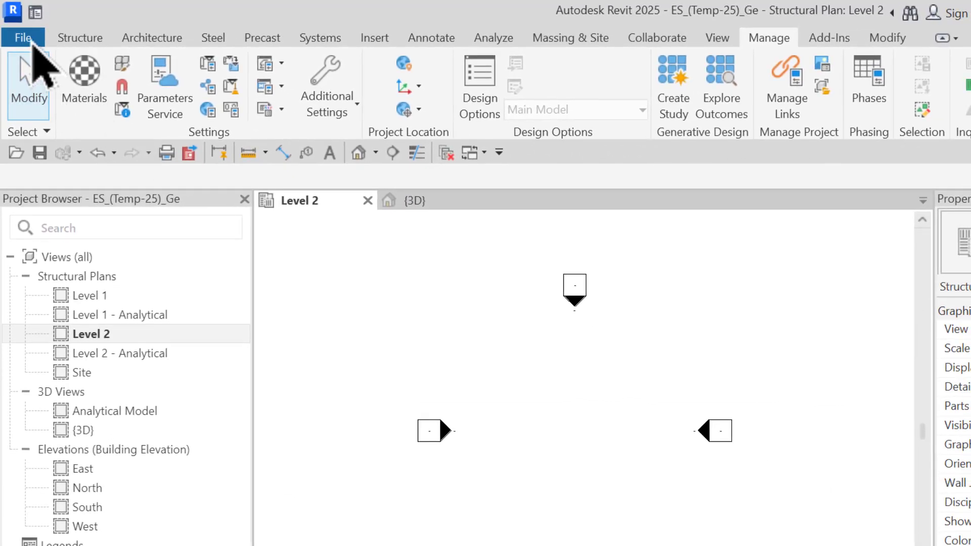
Open Options on File Locations and select the Imperial Multi-discipline project template row
click(30, 39)
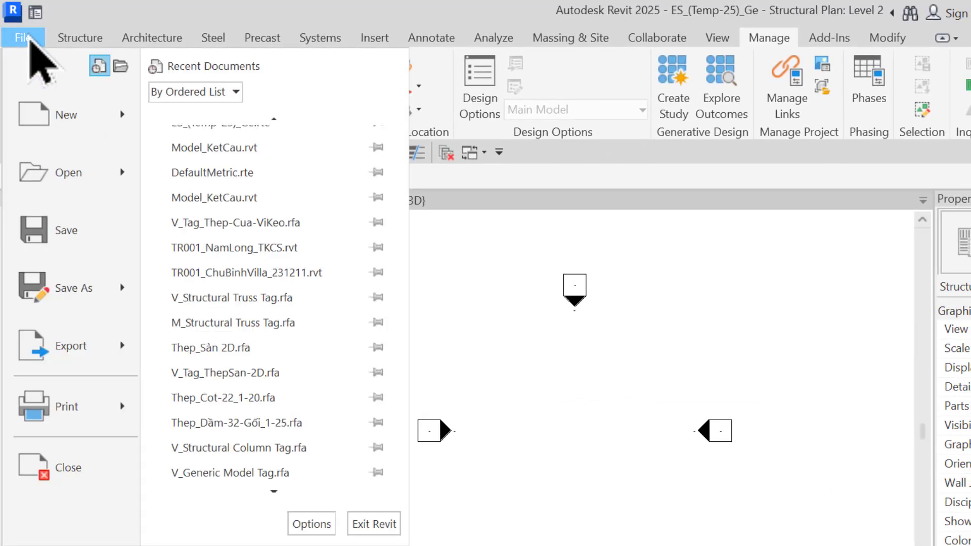
scroll(268, 485, down, 1)
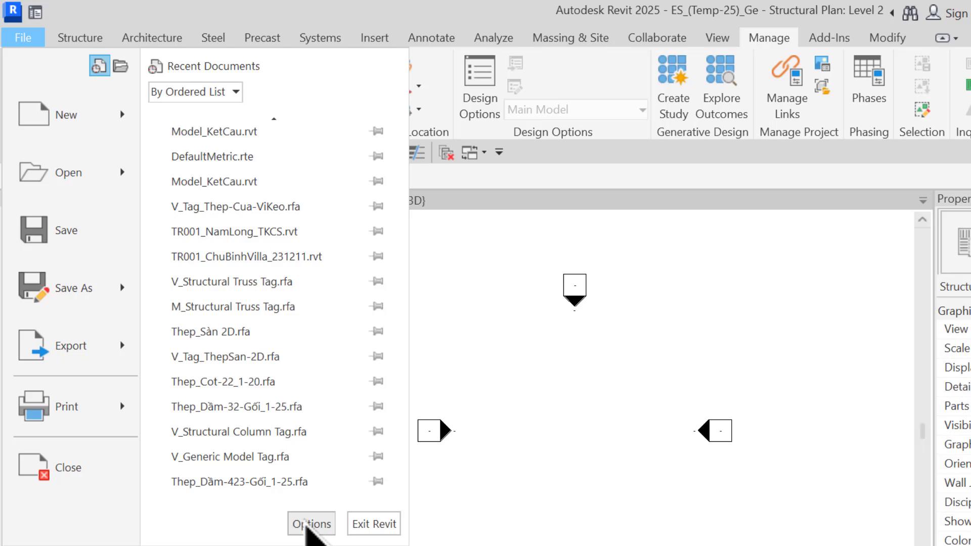
click(309, 525)
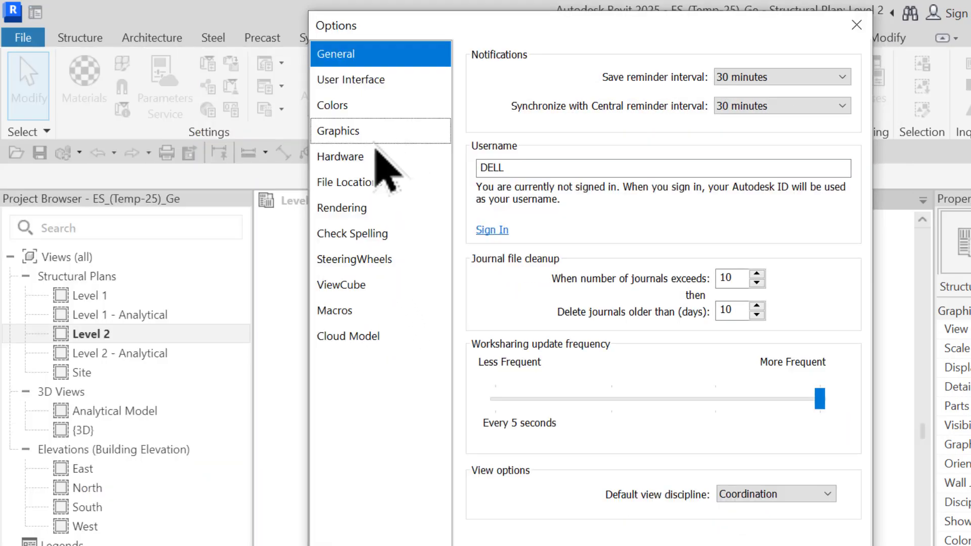
click(365, 183)
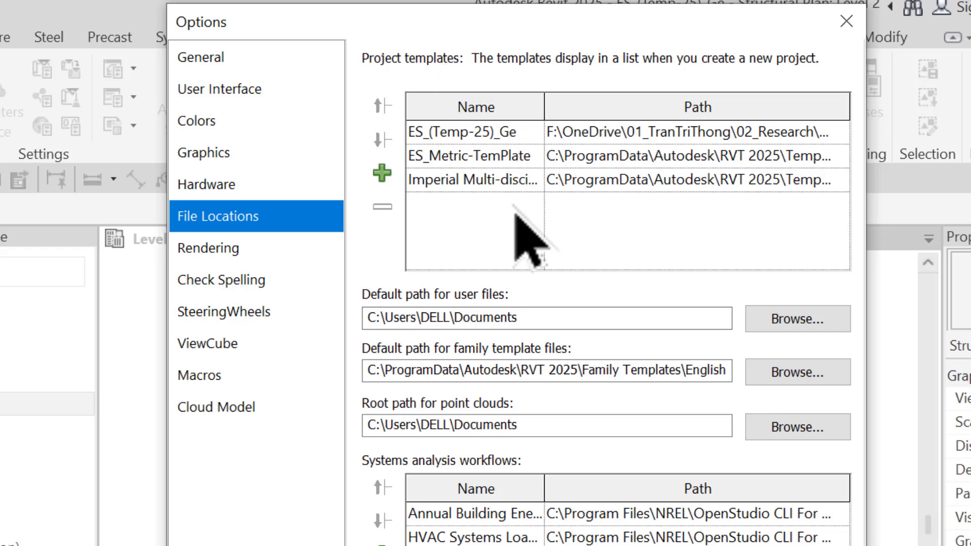
click(444, 161)
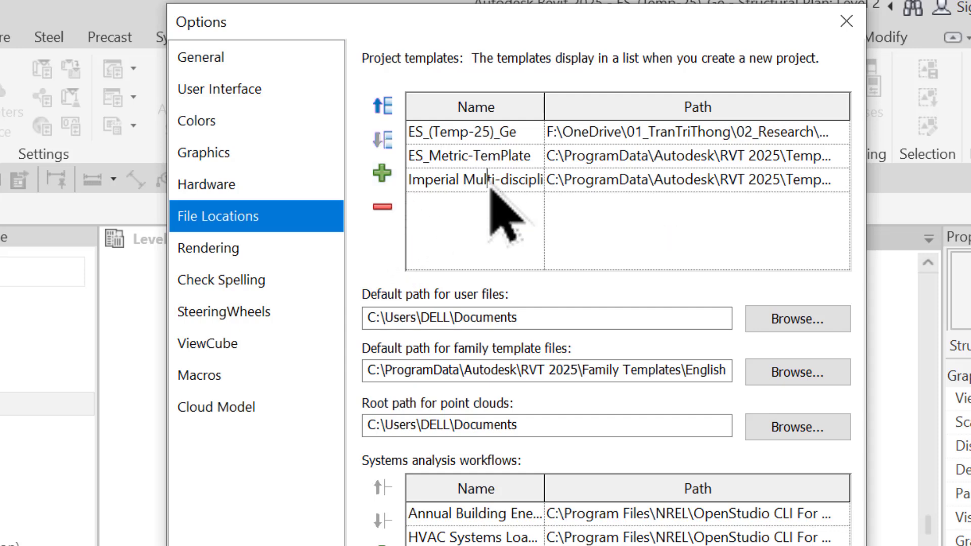
Rename the Imperial Multi-discipline template entry to 'Metric Template' and select its Path cell
drag(544, 115, 644, 115)
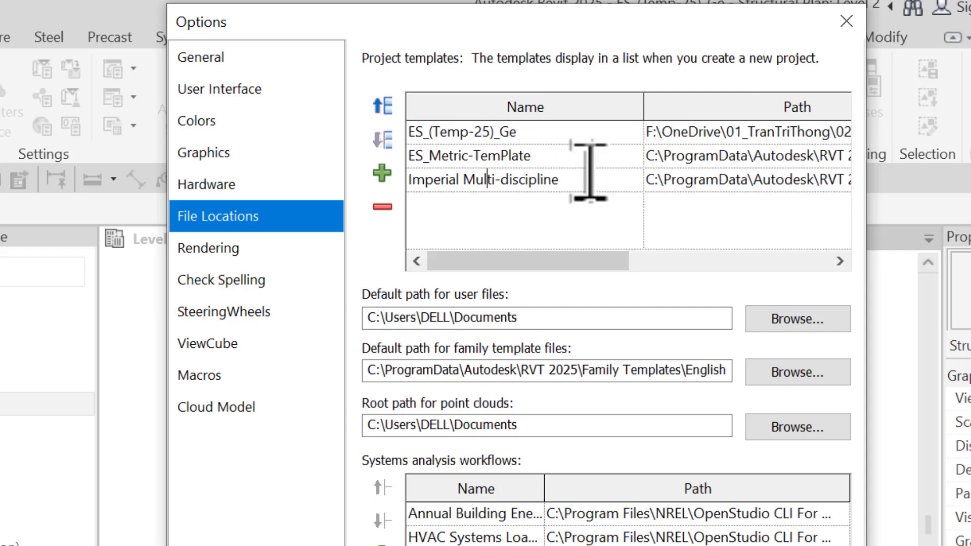
double_click(454, 182)
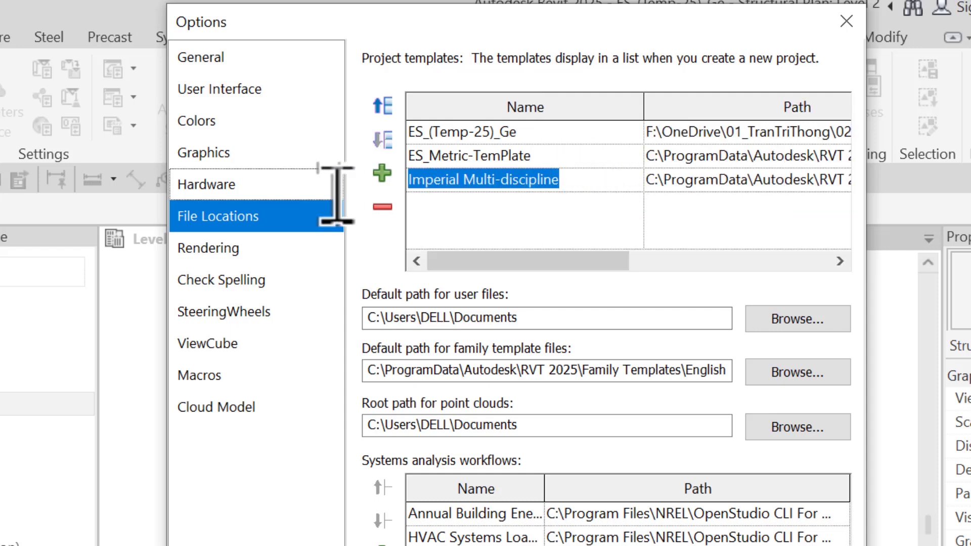
text(Metric Templat)
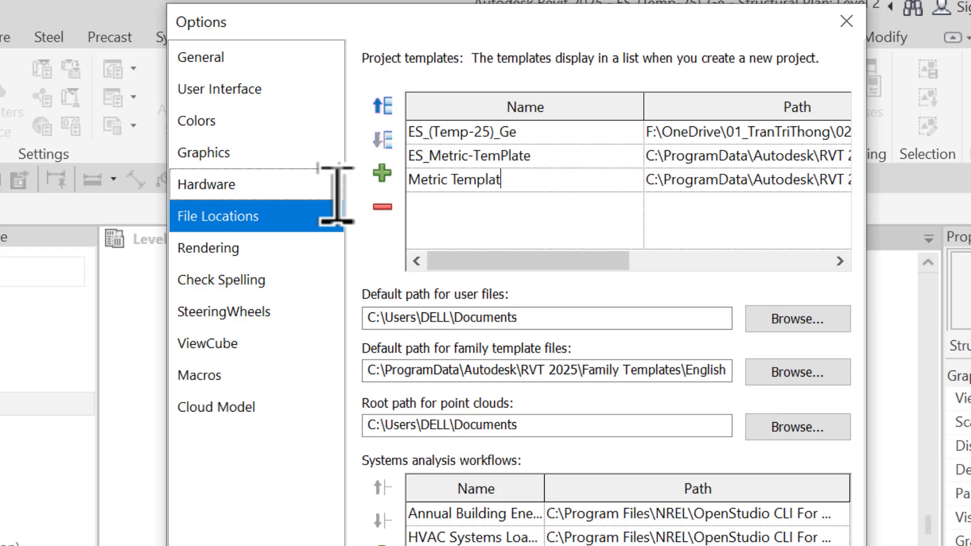
text(e)
key(Return)
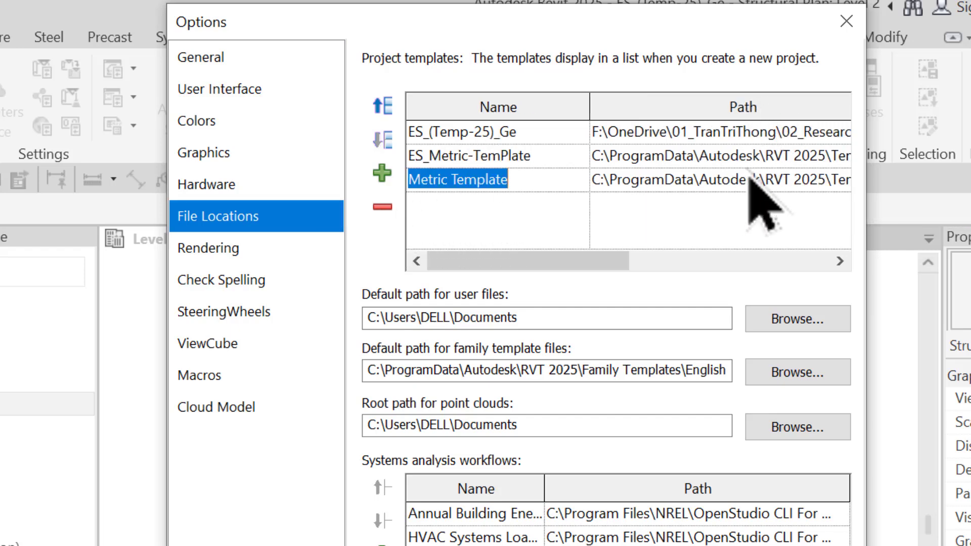
click(749, 174)
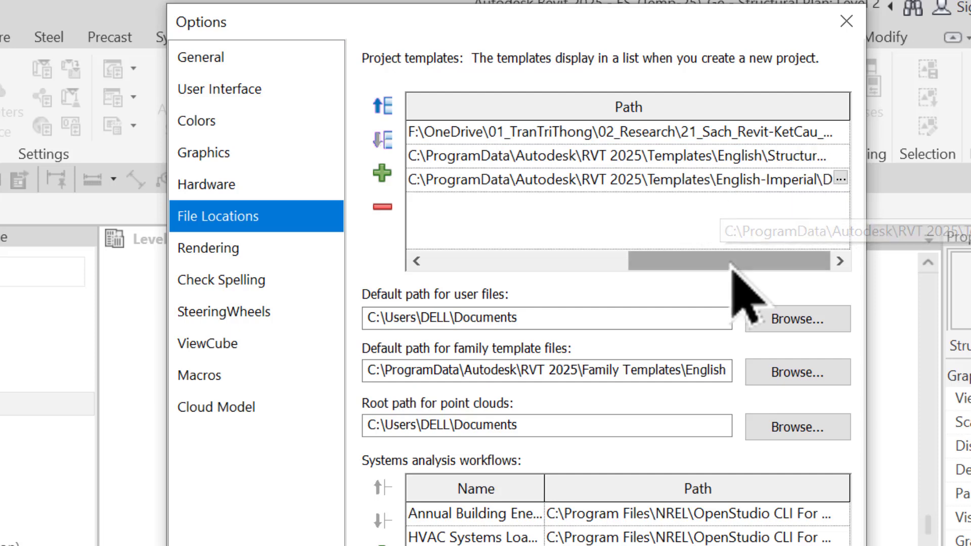
drag(730, 262, 531, 262)
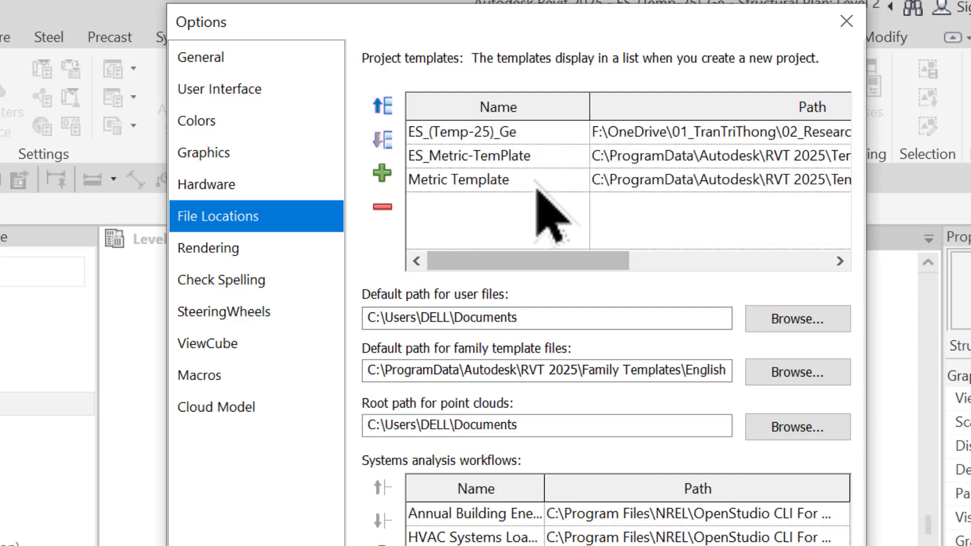
click(708, 178)
Point Metric Template at DefaultMetric in the Templates\English folder
click(845, 182)
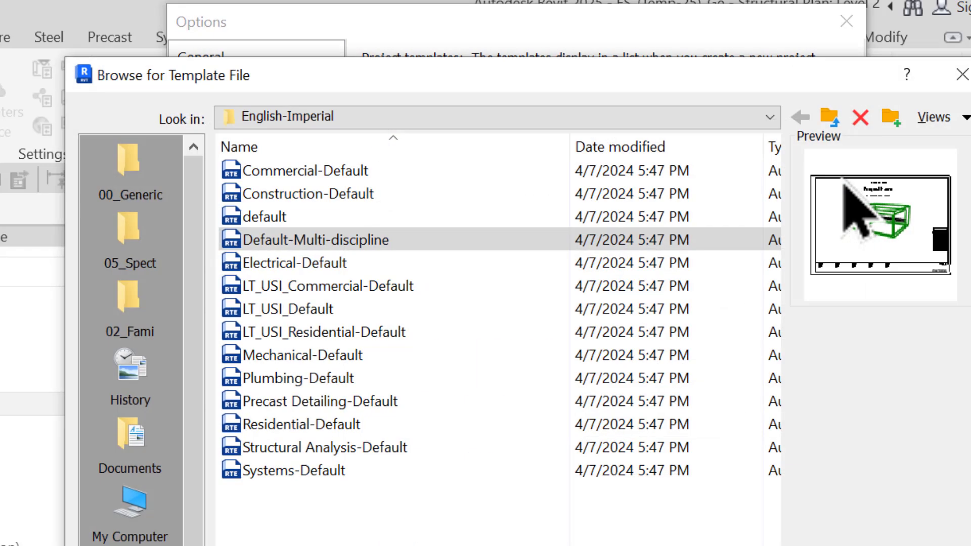
click(424, 119)
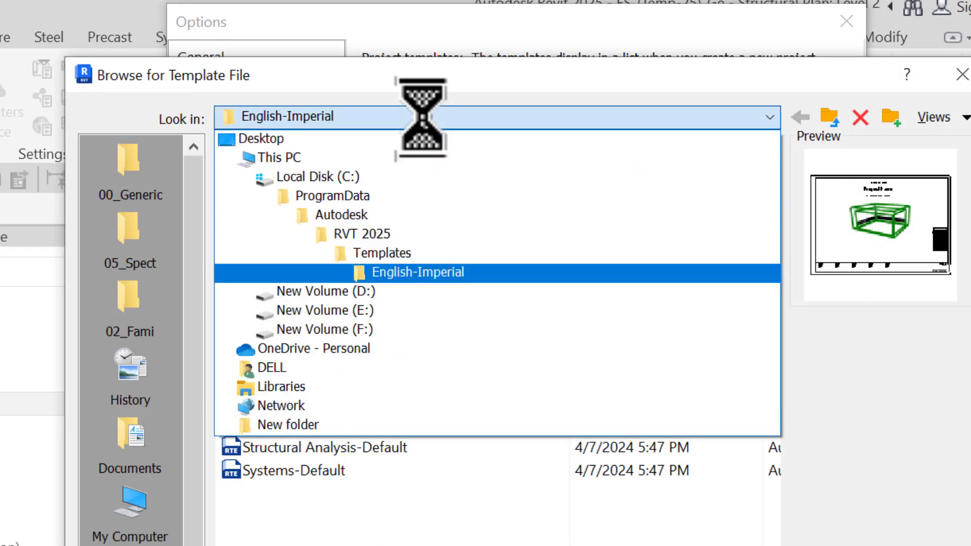
click(416, 242)
double_click(303, 333)
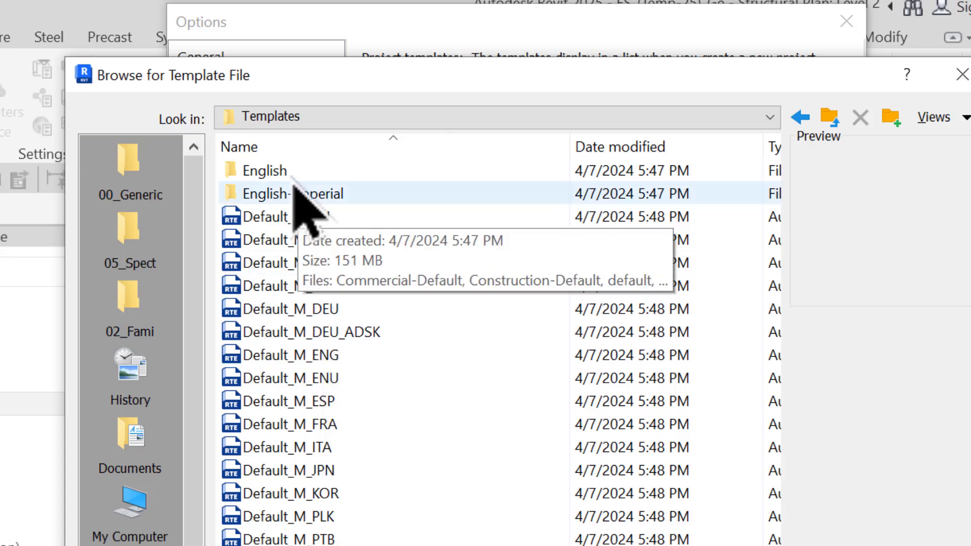
double_click(287, 172)
click(321, 310)
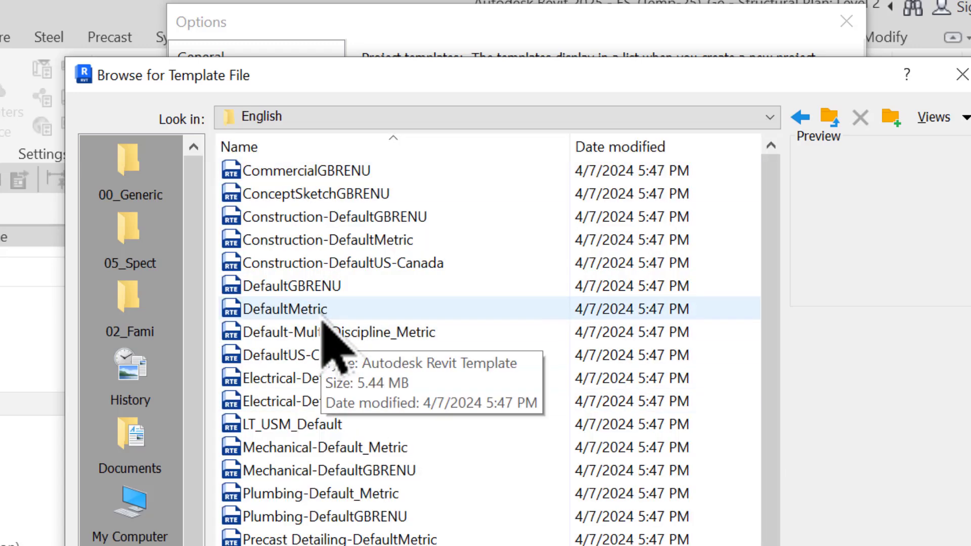
key(Return)
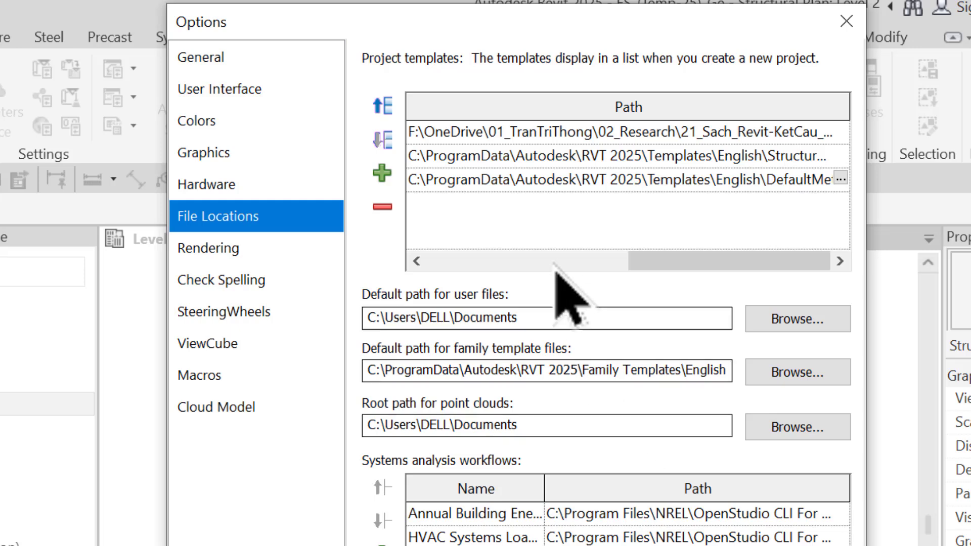
click(564, 261)
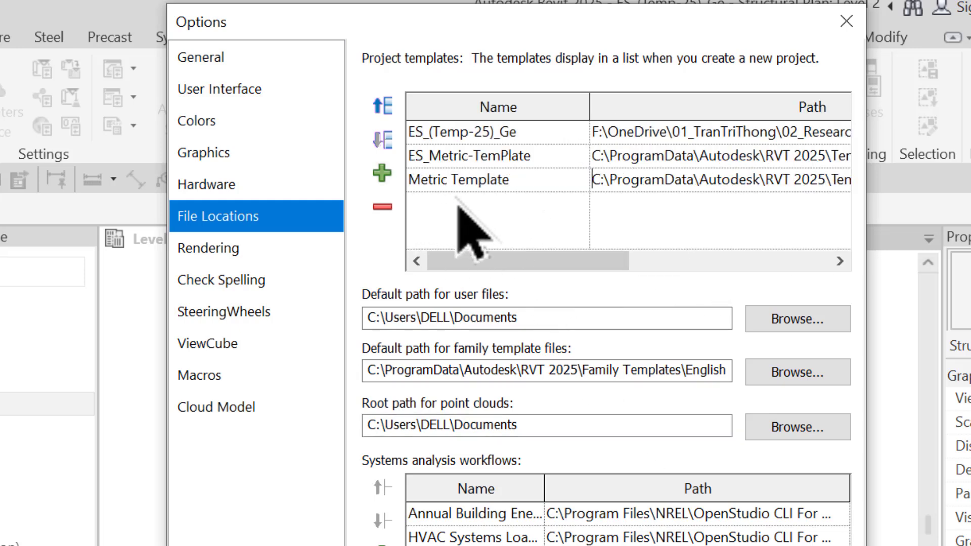
Add Structural Analysis-DefaultMetric.rte from the English folder as a fourth project template
click(383, 185)
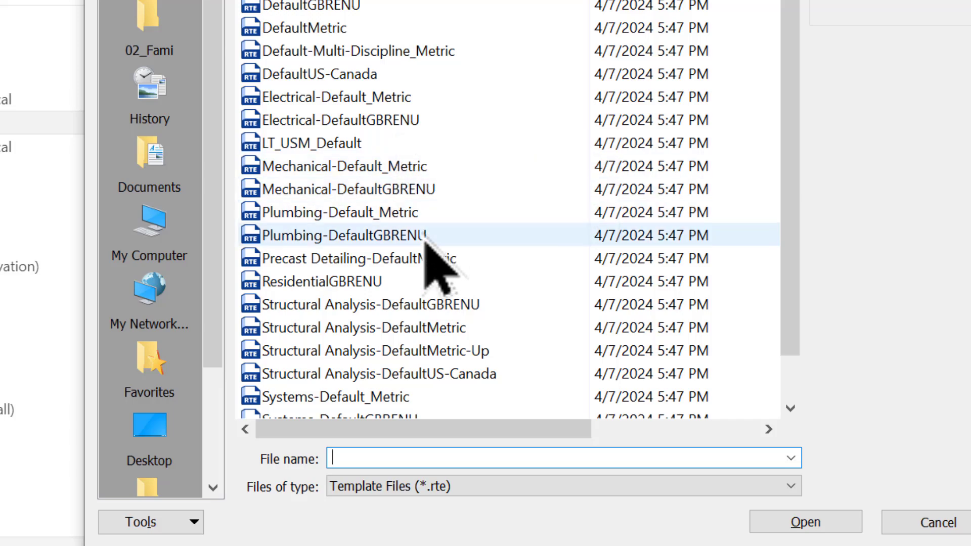
click(448, 335)
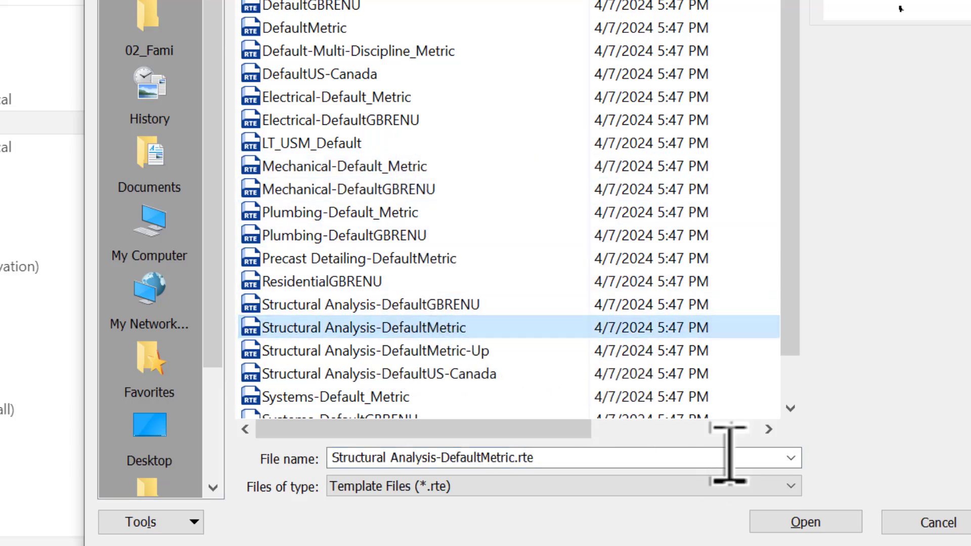
click(804, 524)
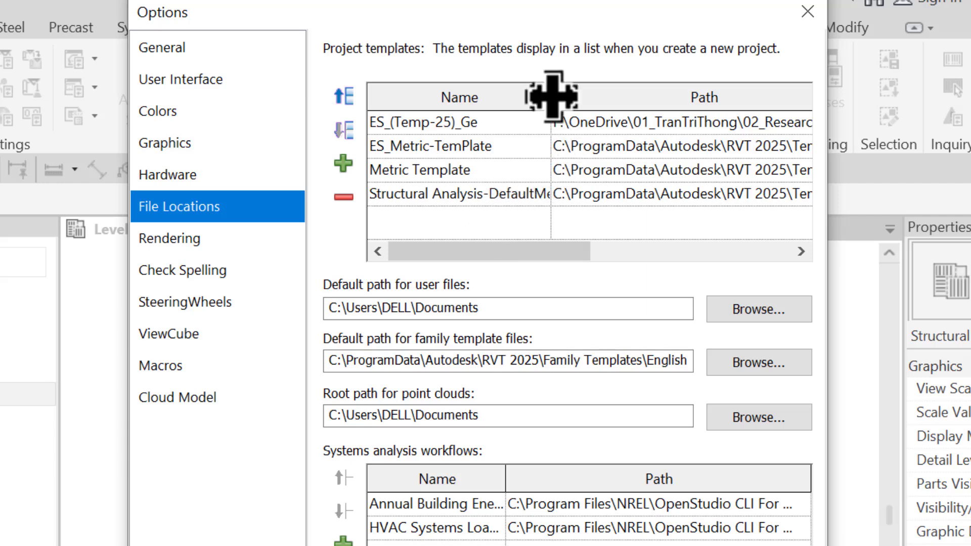
Widen the Name column and inspect the Structural Analysis-DefaultMetric path without changing it
drag(551, 97, 639, 98)
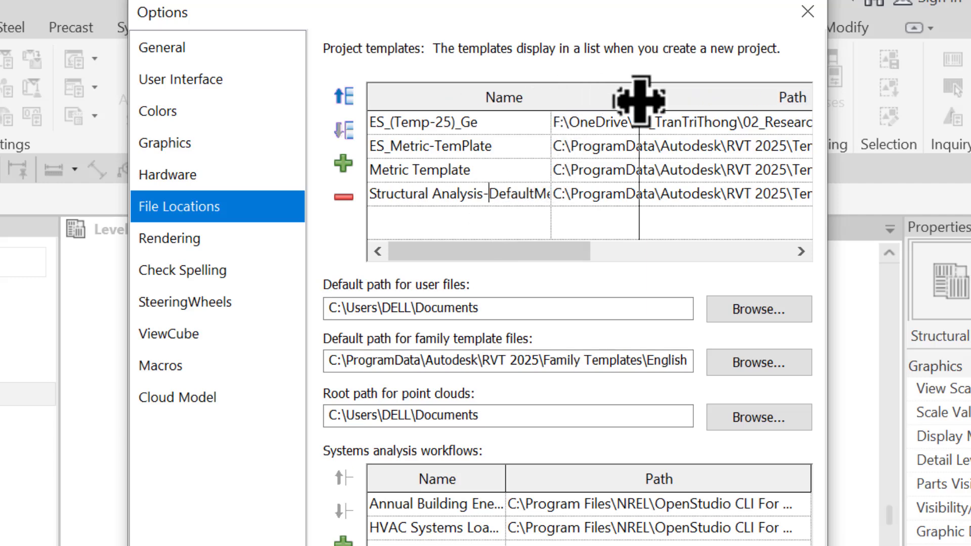
double_click(510, 193)
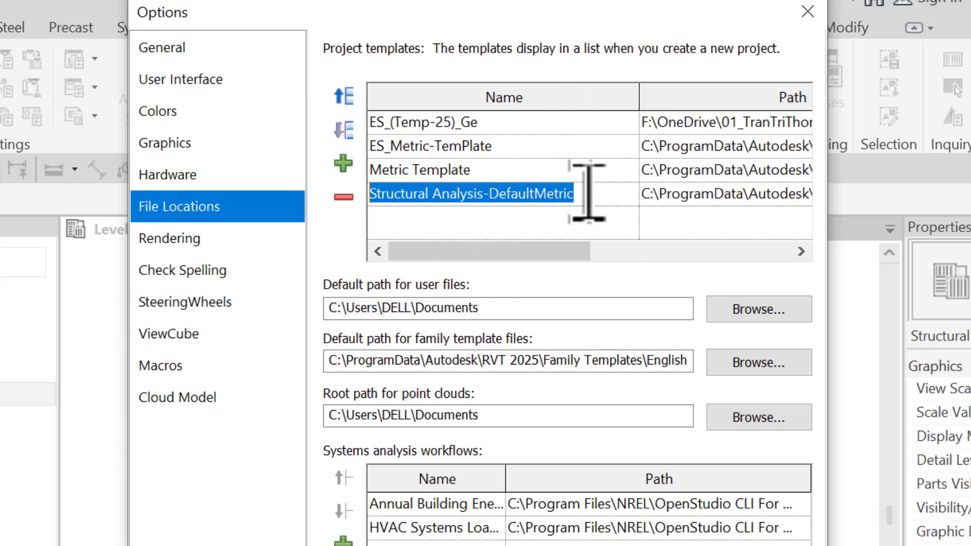
double_click(639, 97)
click(748, 194)
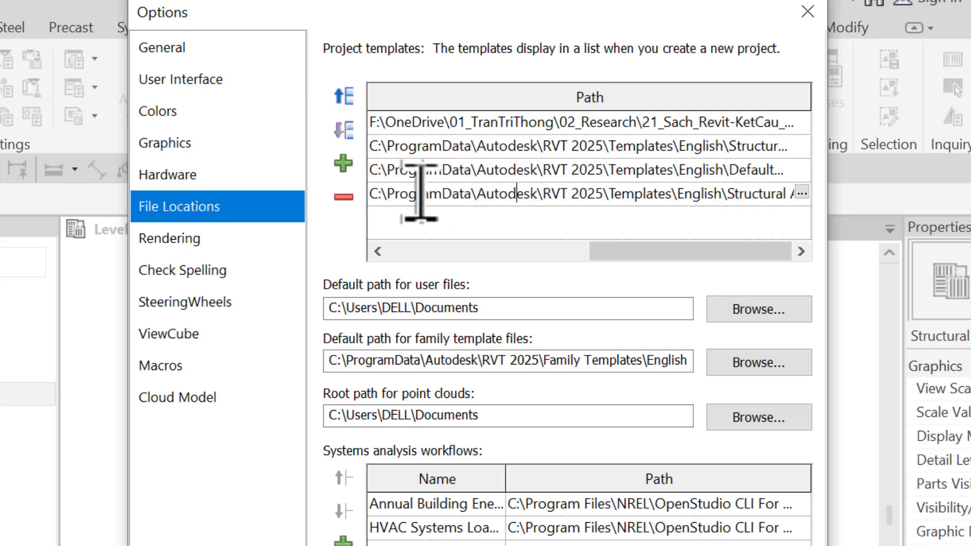
key(Escape)
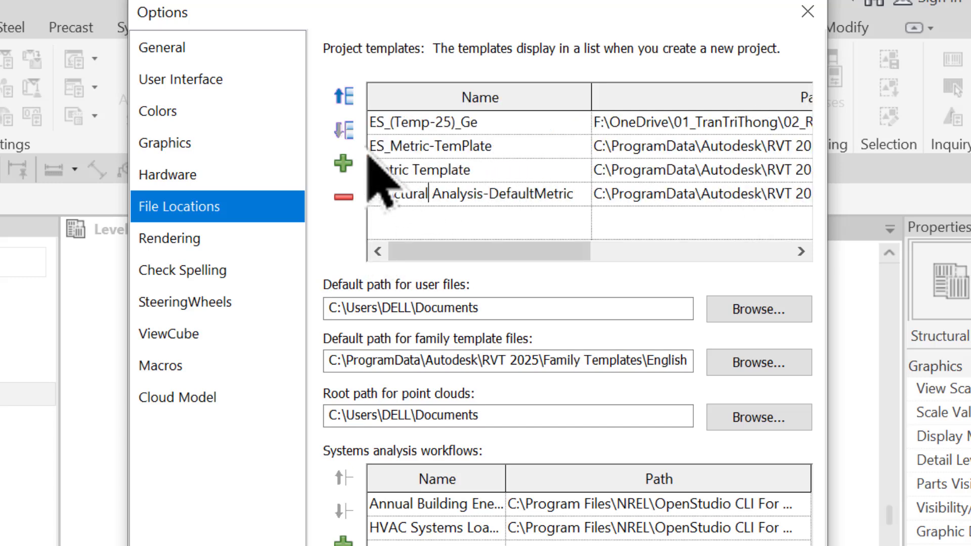
Move Structural Analysis-DefaultMetric up twice to the top and close Options
click(343, 96)
click(343, 96)
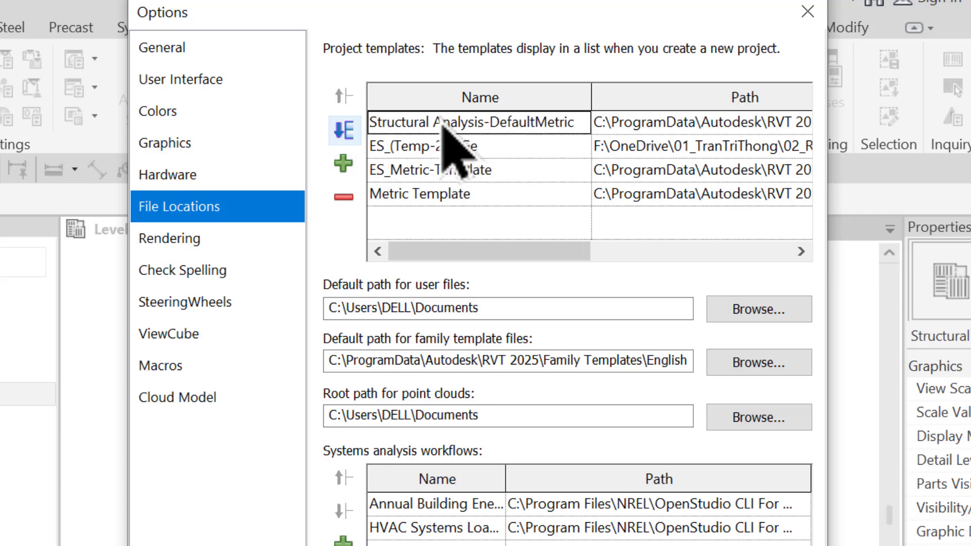
key(Return)
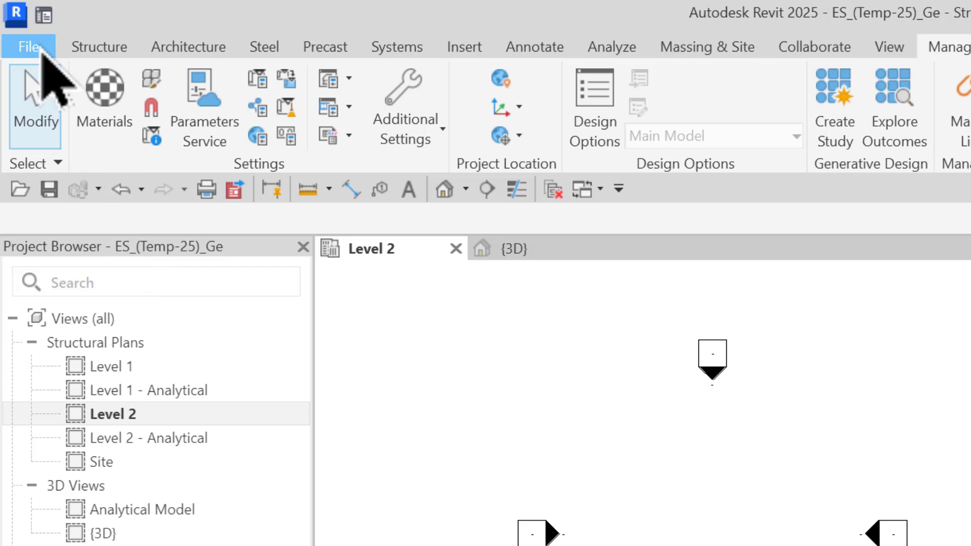
click(39, 47)
click(238, 162)
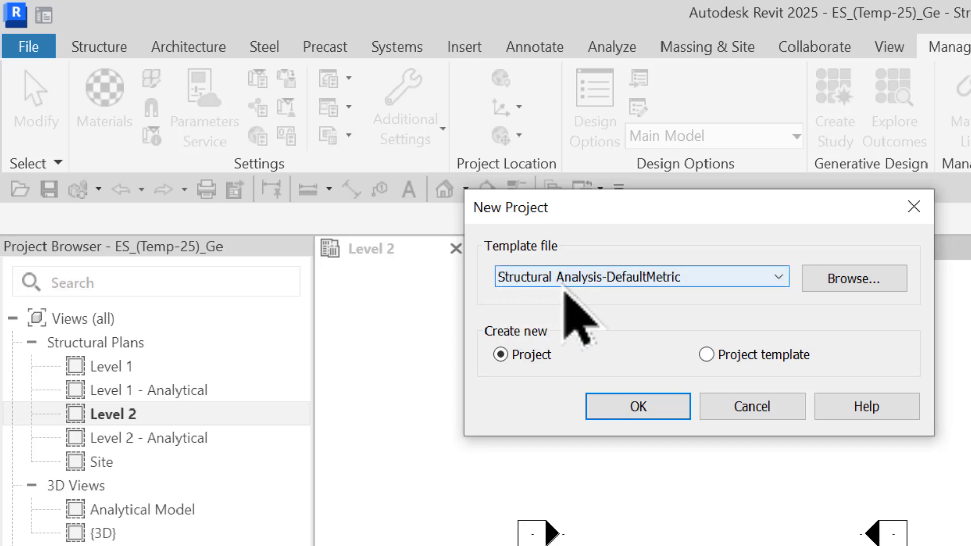
click(757, 276)
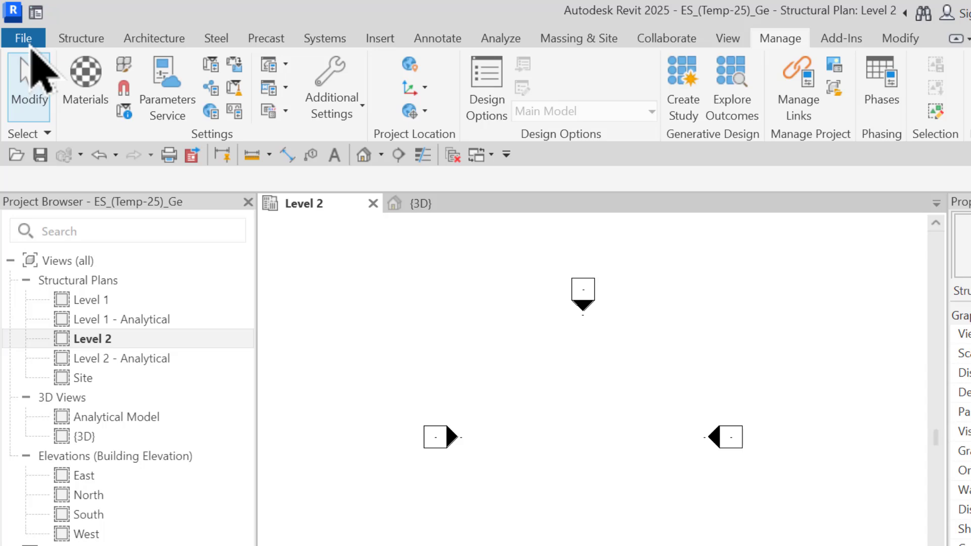
Reopen Revit Options on the File Locations page
click(30, 45)
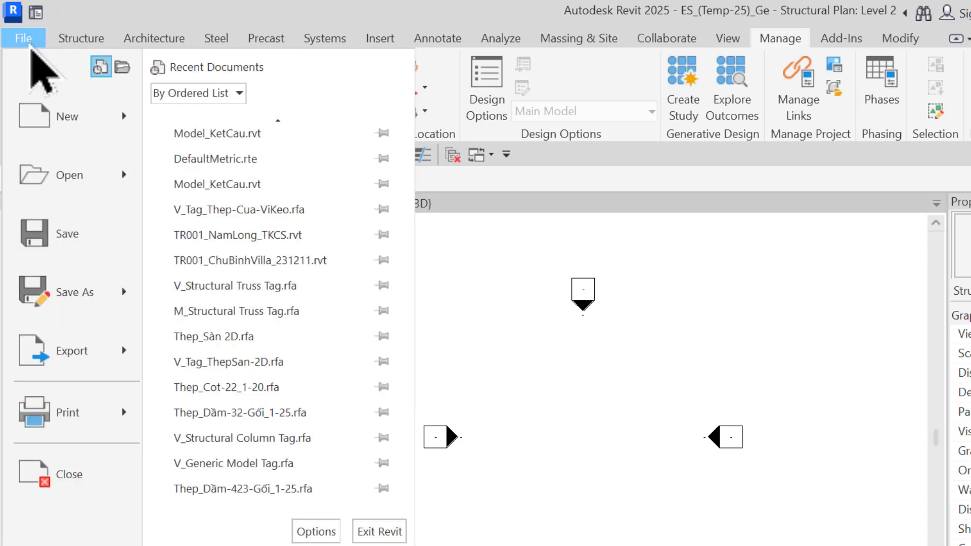
click(314, 532)
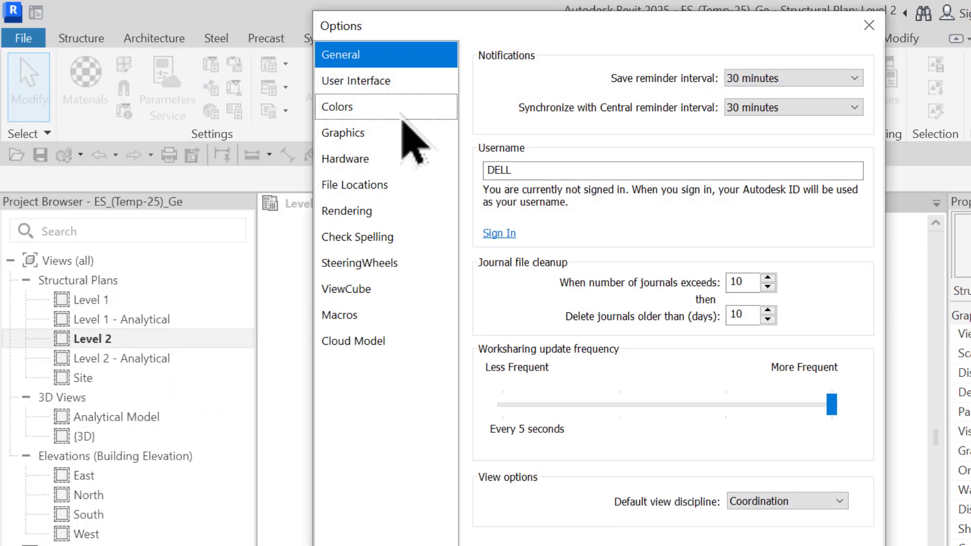
click(384, 185)
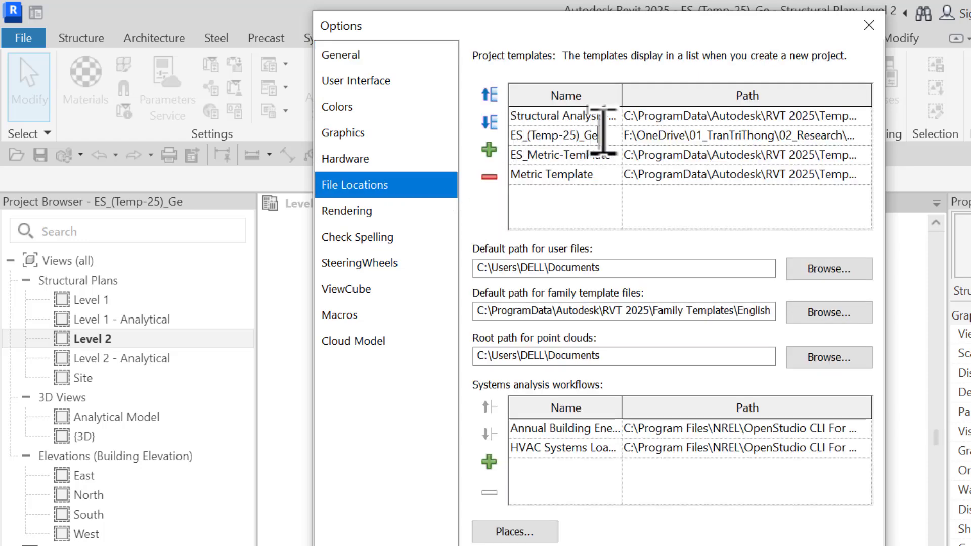
Move ES_(Temp-25)_Ge to the top of the list and browse for a new file for it
drag(603, 131, 486, 131)
click(489, 95)
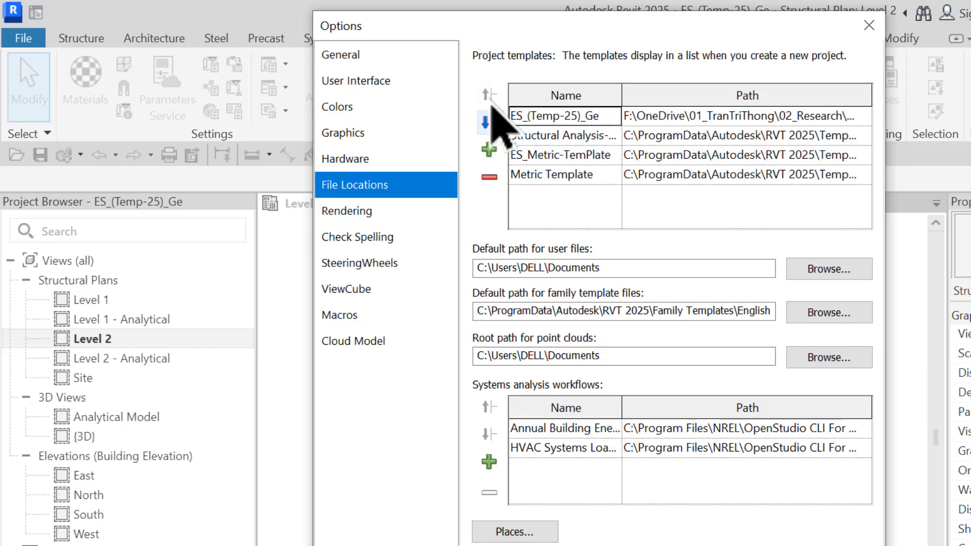
click(733, 116)
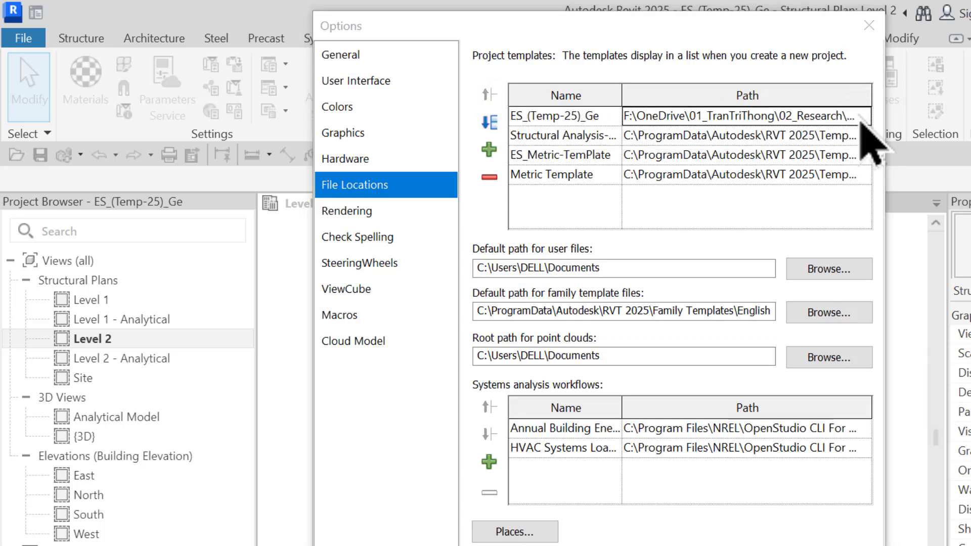
click(864, 115)
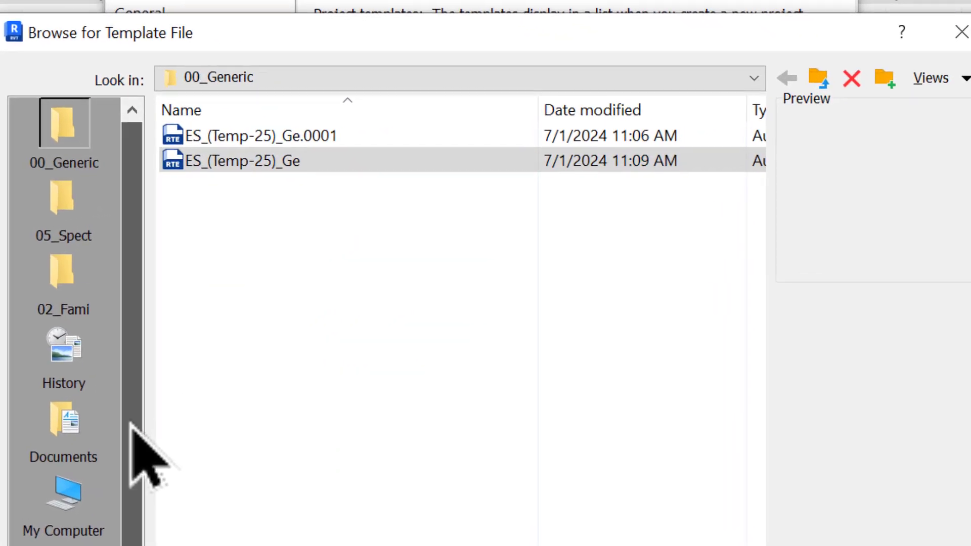
Browse from This PC to E:\BIM\2_R\03_Temp\21_ES in the template file browser
scroll(135, 444, down, 2)
click(72, 354)
click(253, 424)
double_click(252, 424)
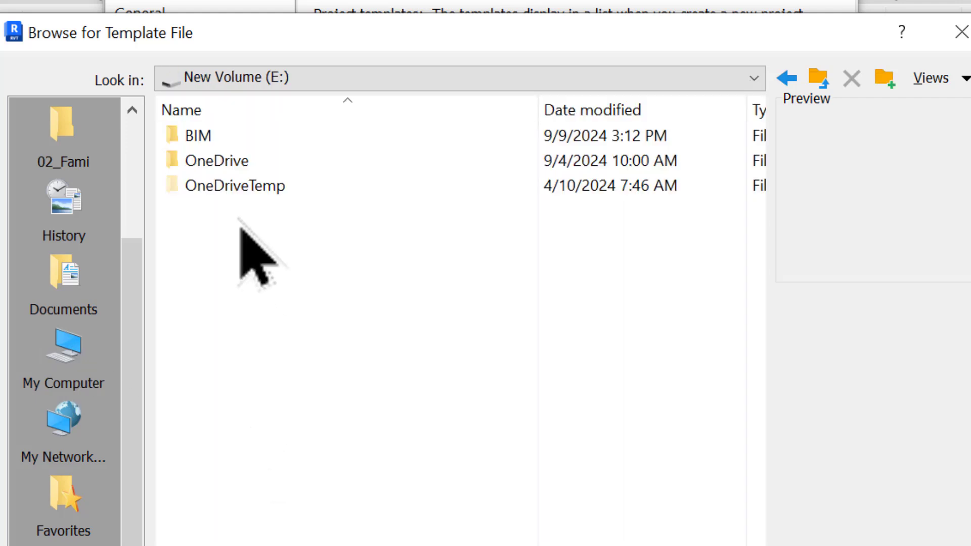
double_click(212, 136)
double_click(217, 164)
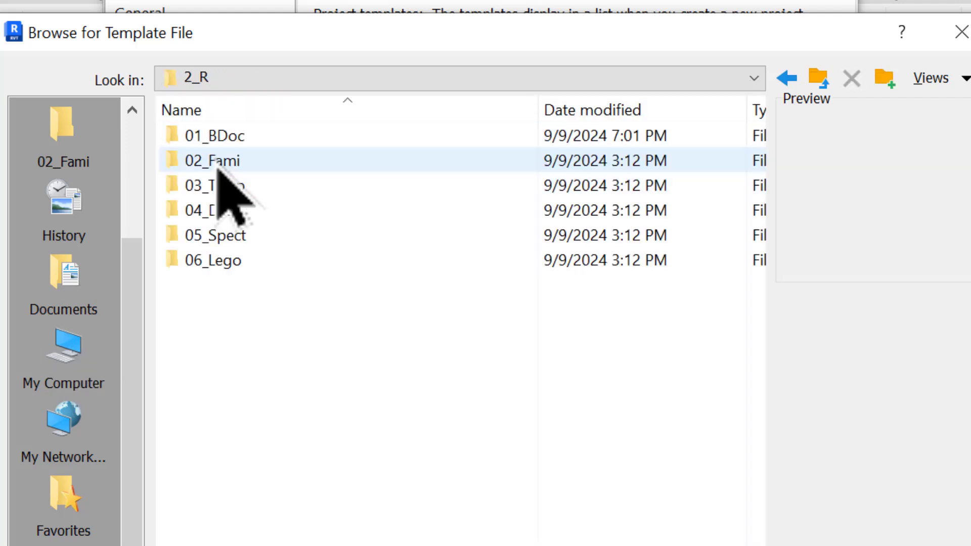
double_click(245, 187)
double_click(234, 161)
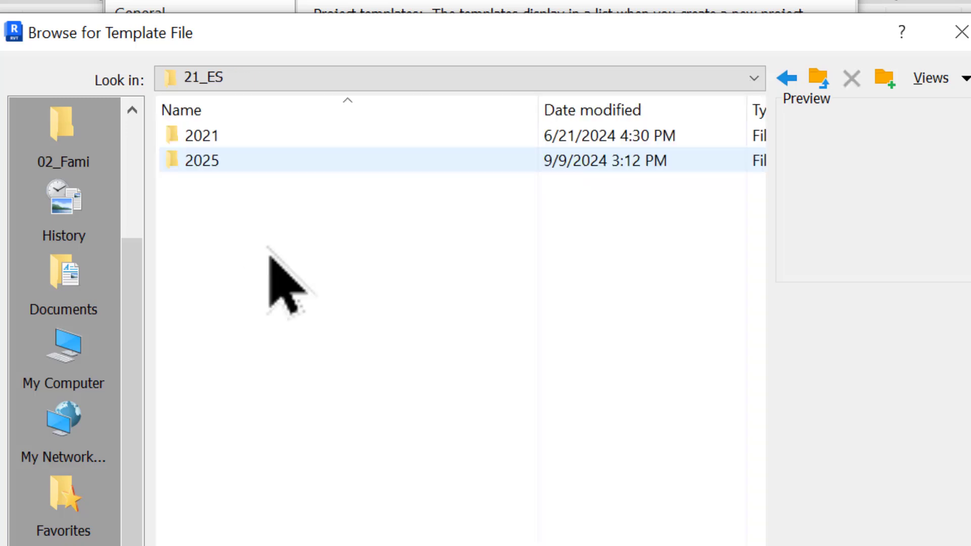
Choose ES_(Temp-25)_Ge from 2025\00_Generic as the template file and save the options
double_click(216, 164)
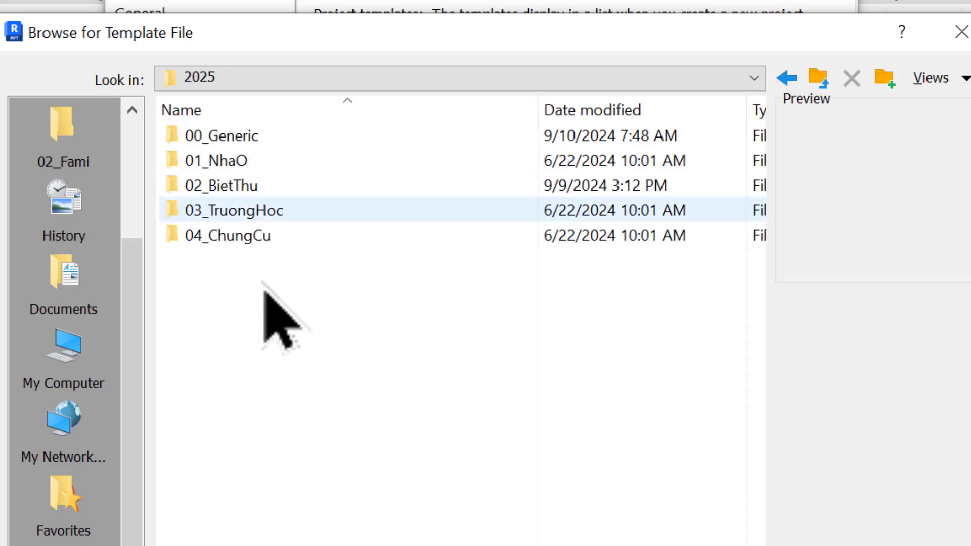
double_click(244, 142)
click(226, 196)
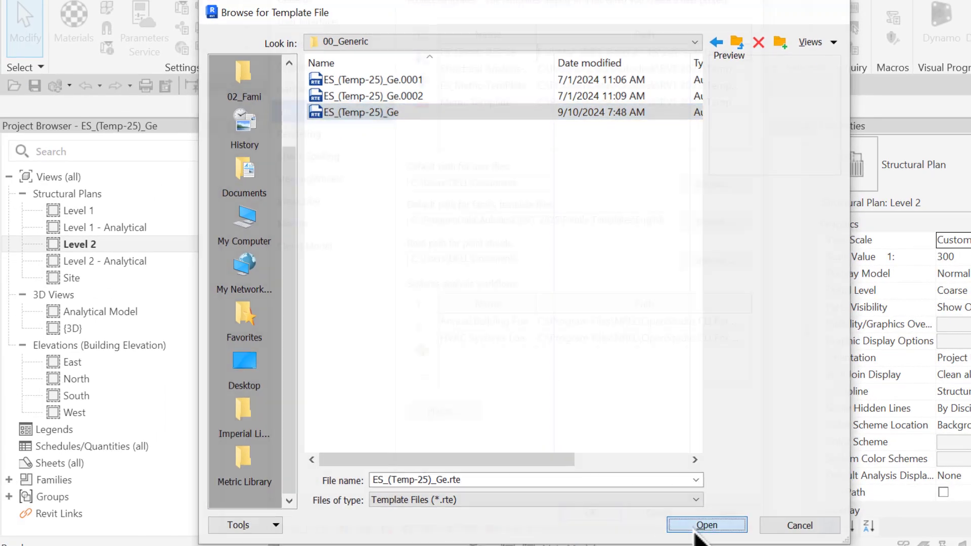
click(706, 526)
click(607, 514)
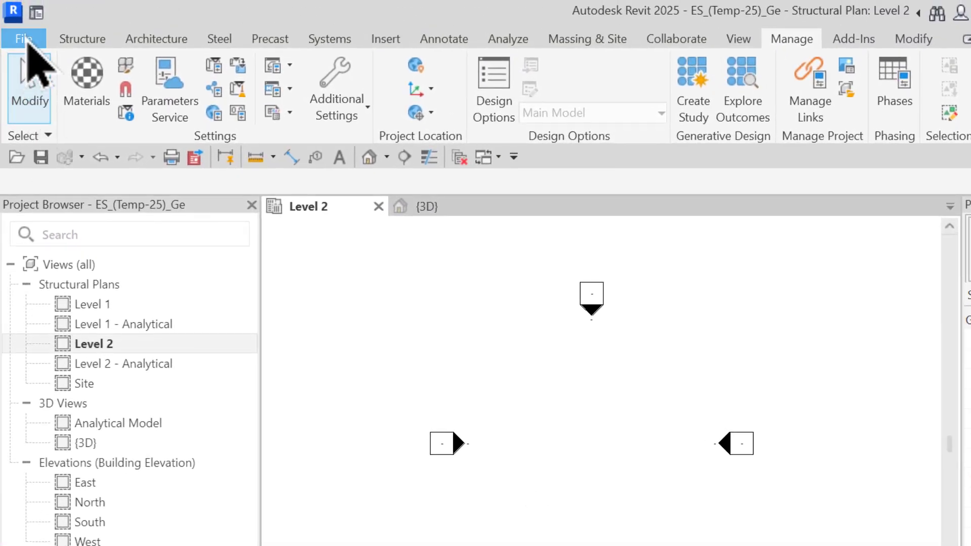
click(25, 39)
mouse_move(71, 117)
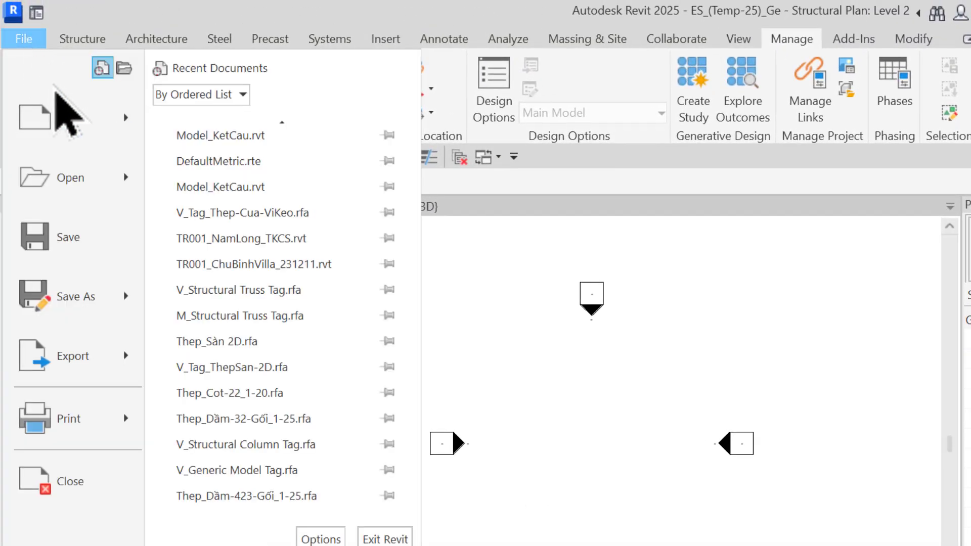
click(219, 143)
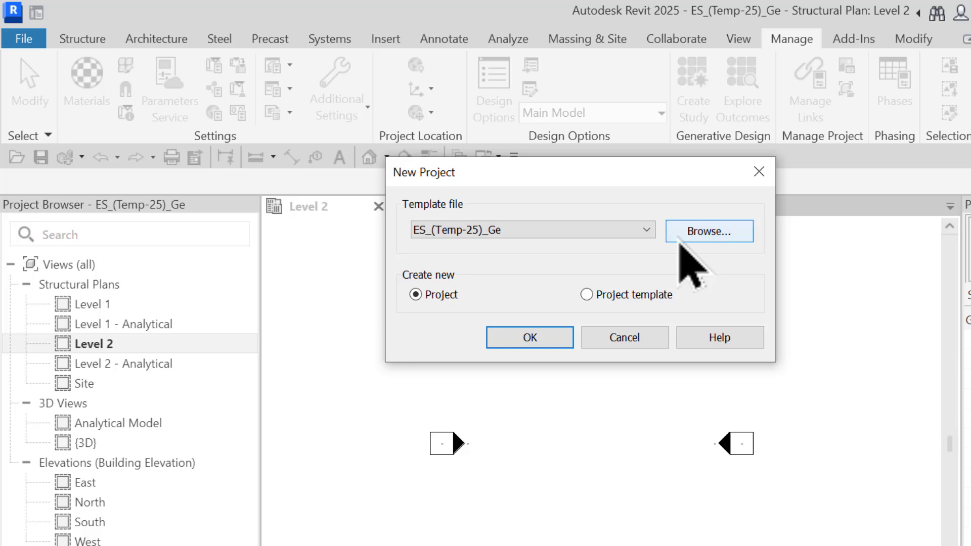
click(759, 172)
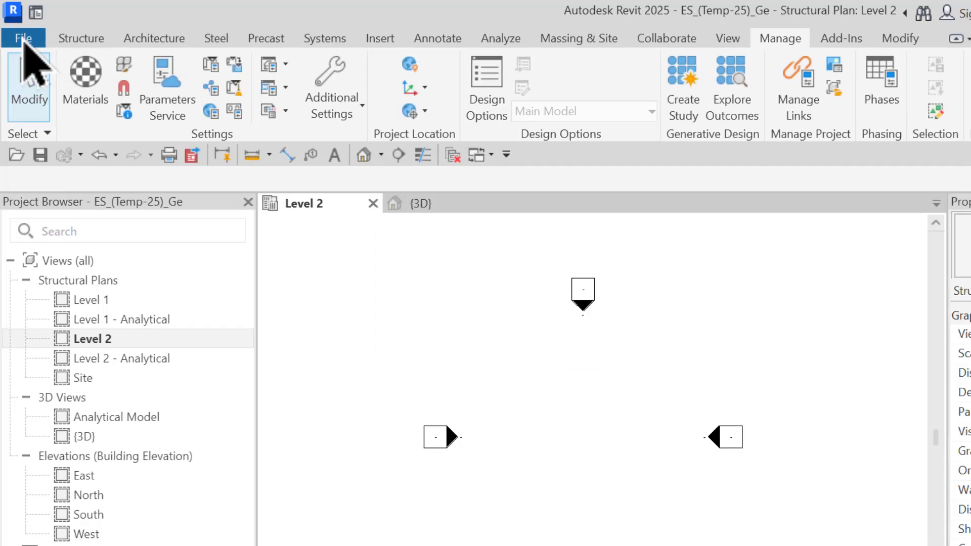
Open Options on File Locations and select the Default path for family template files field
click(23, 39)
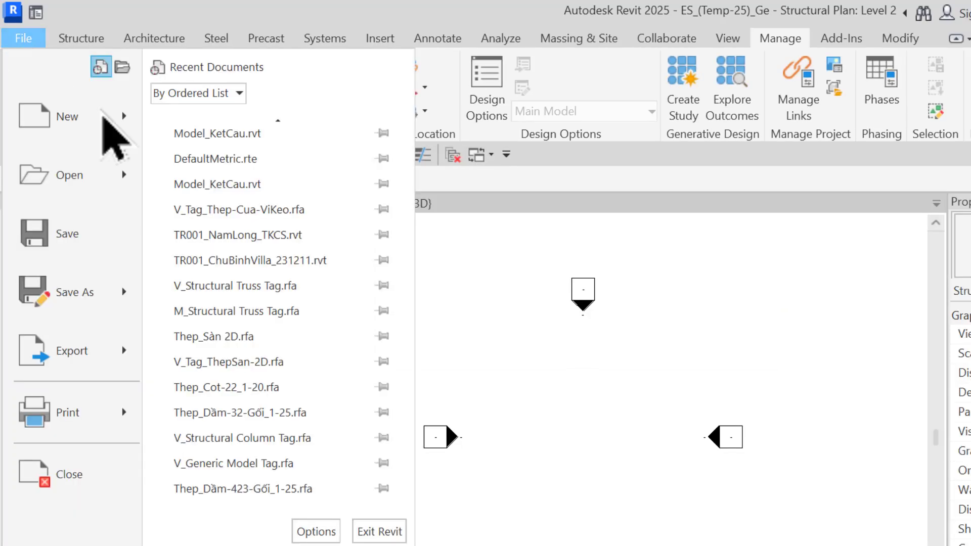
click(320, 529)
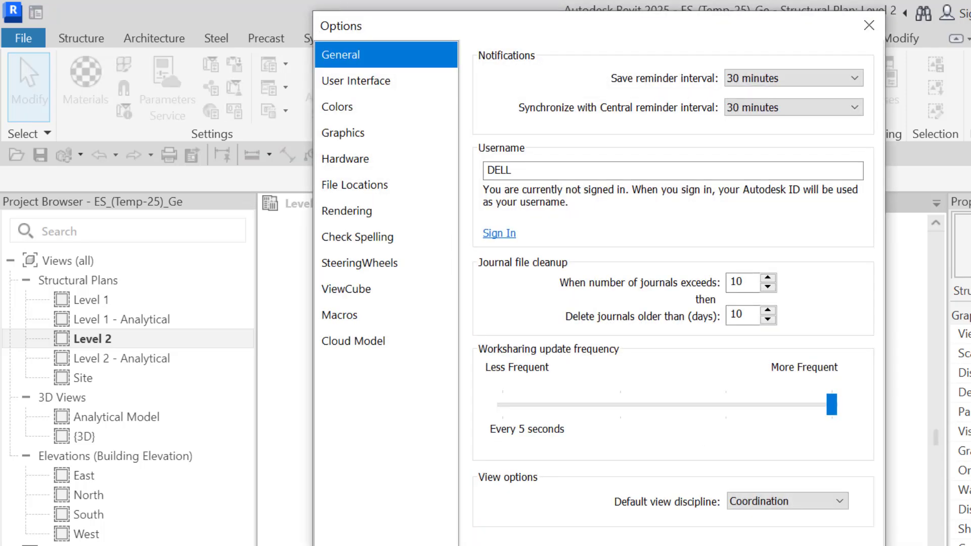
click(365, 190)
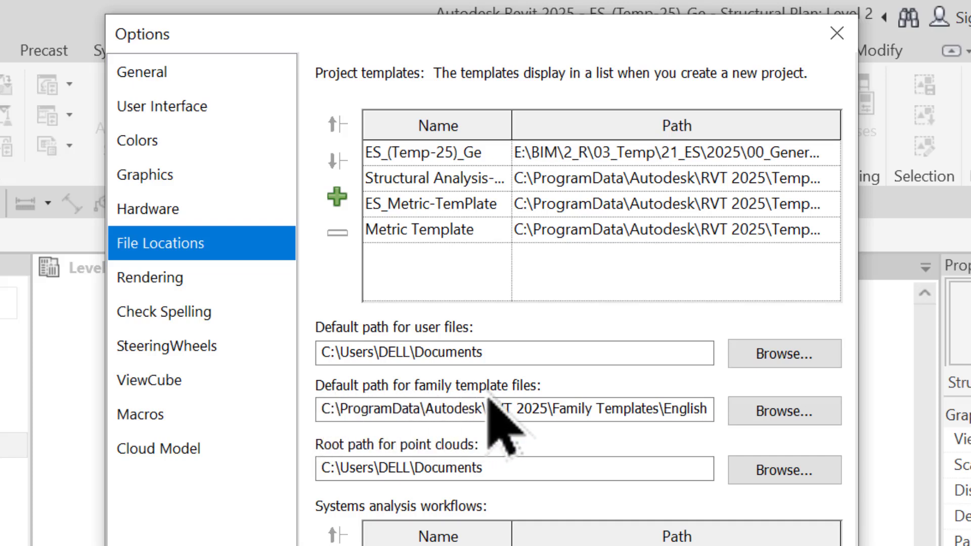
click(360, 409)
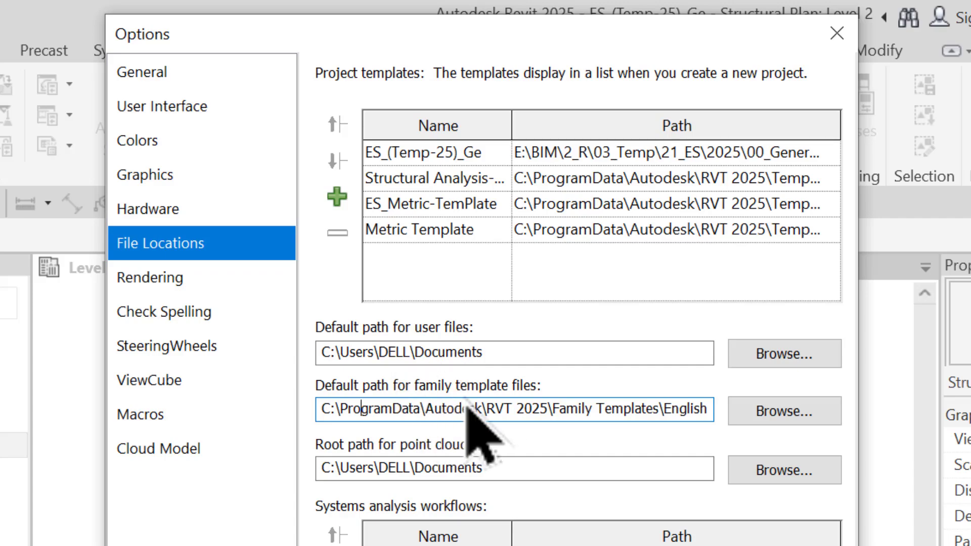
Set the family template folder to the English Family Templates folder under RVT 2025
click(779, 411)
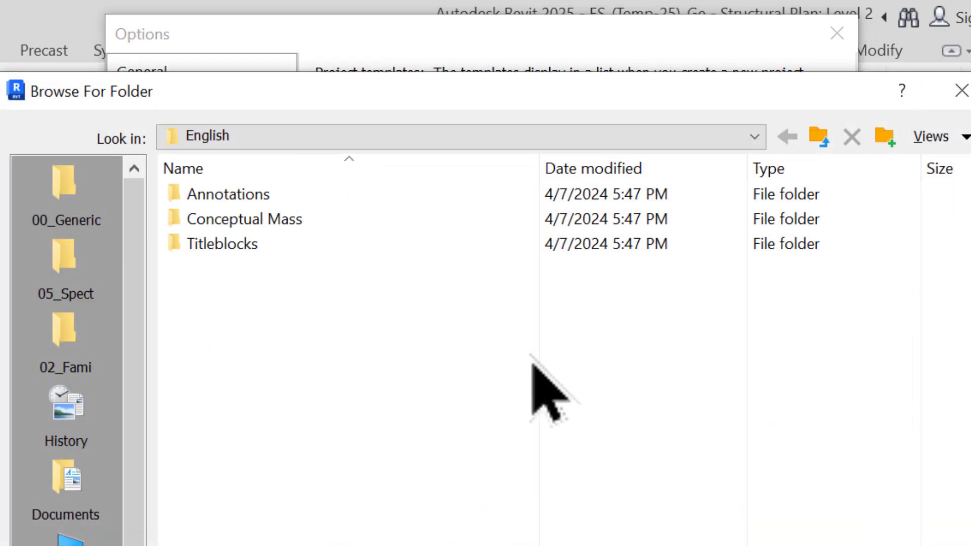
click(263, 142)
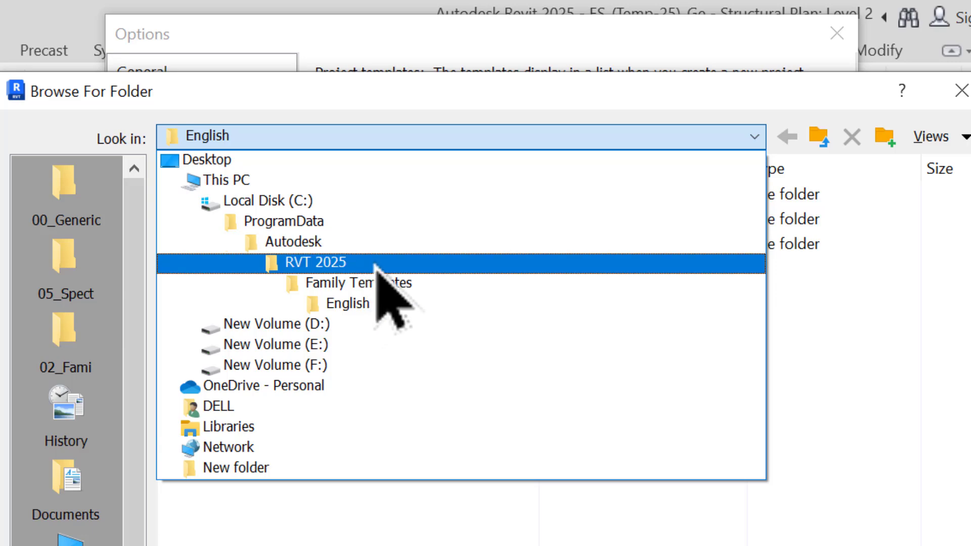
click(396, 302)
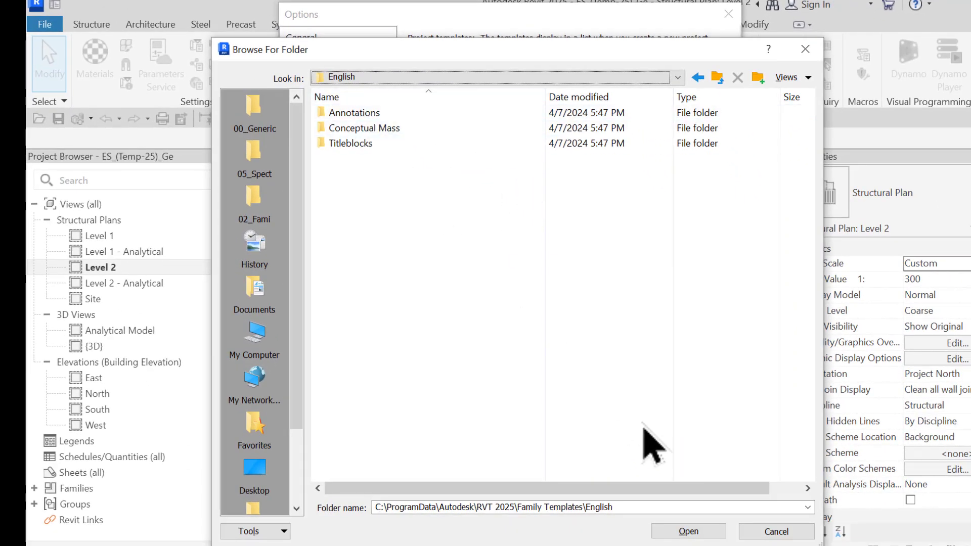
click(691, 535)
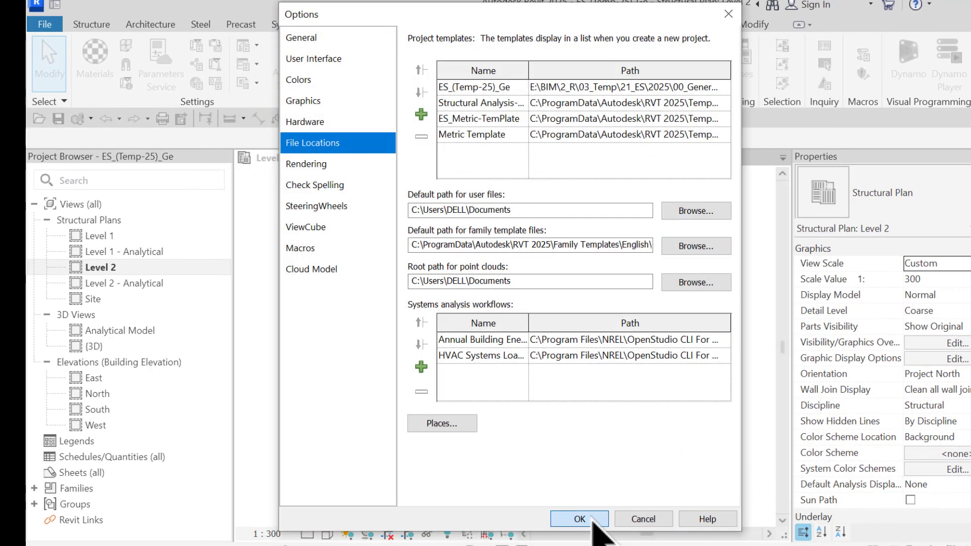
Save the options and confirm New Family templates come from the English folder, then cancel
click(592, 521)
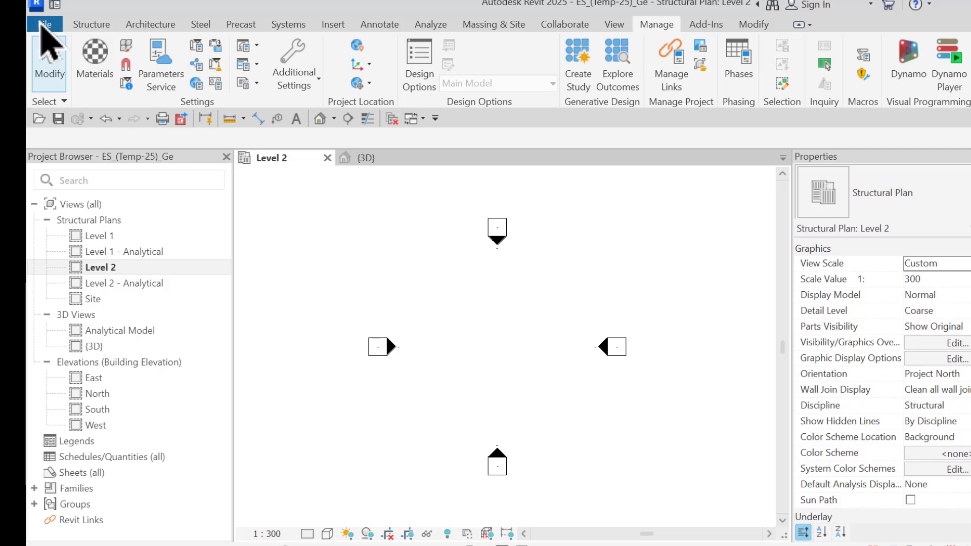
click(40, 23)
mouse_move(80, 87)
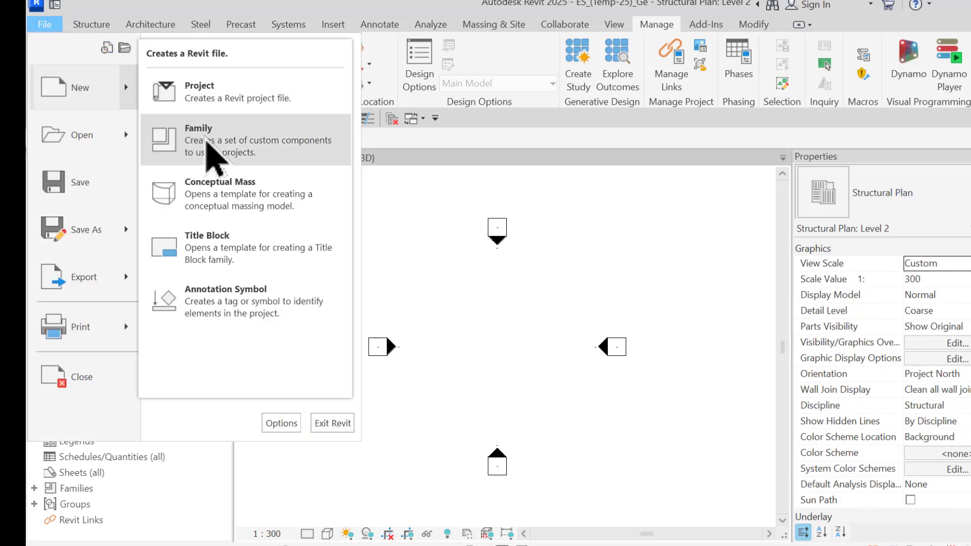
click(215, 149)
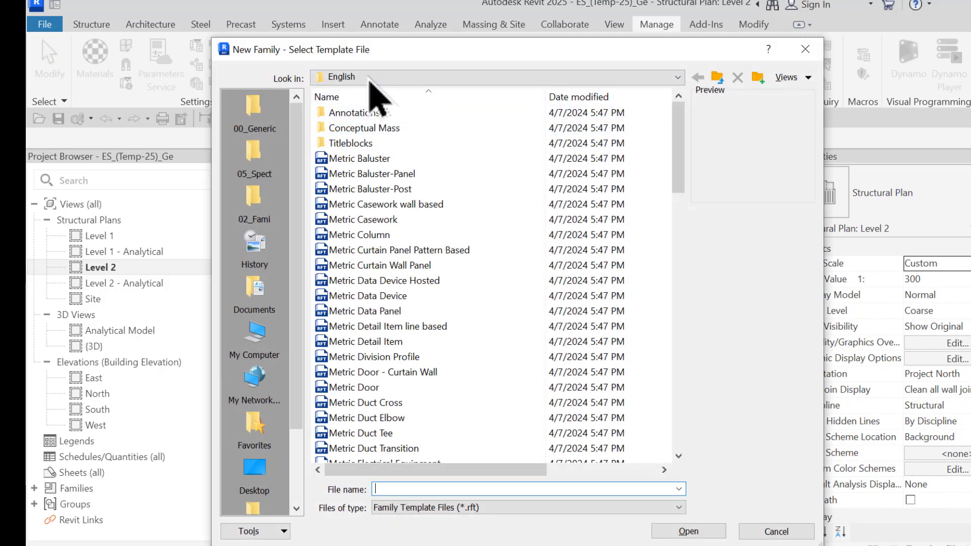
click(369, 77)
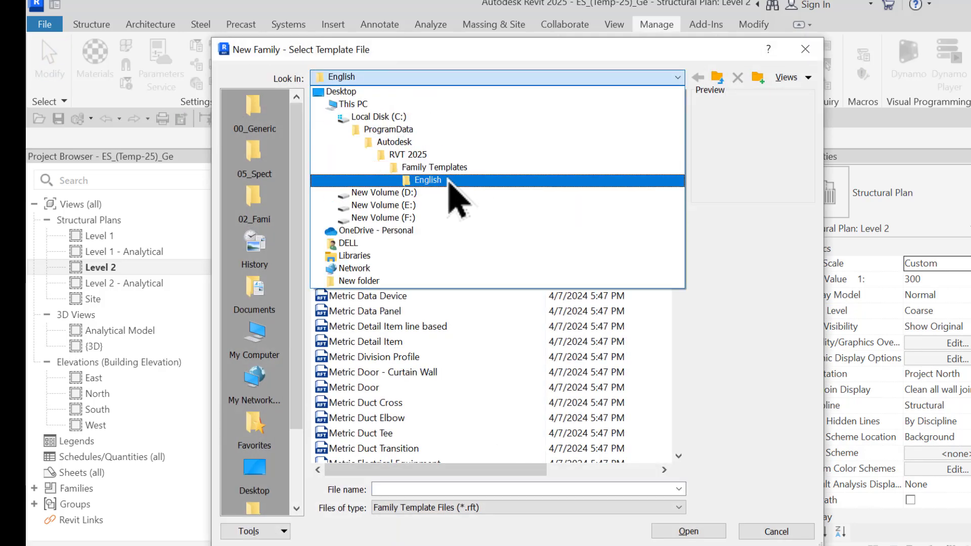
click(763, 217)
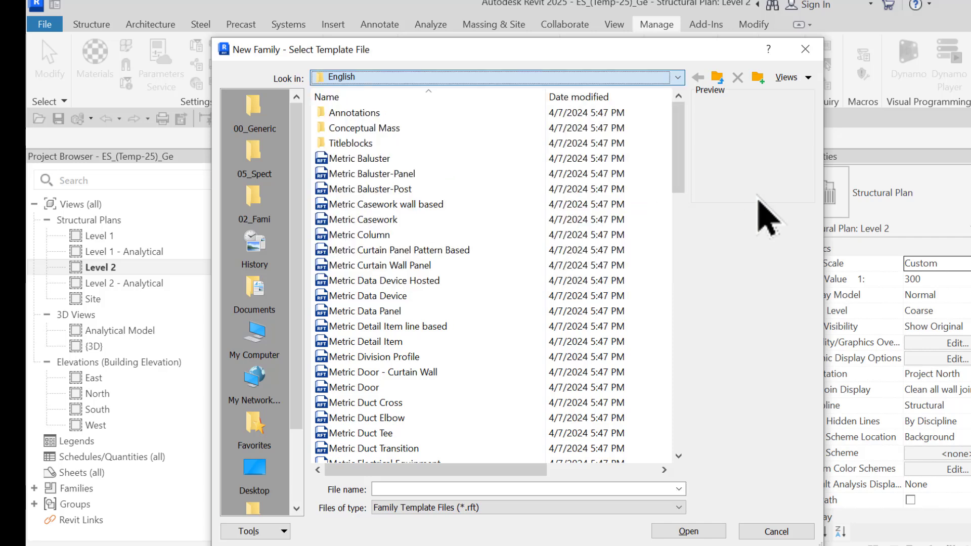
click(805, 49)
click(45, 25)
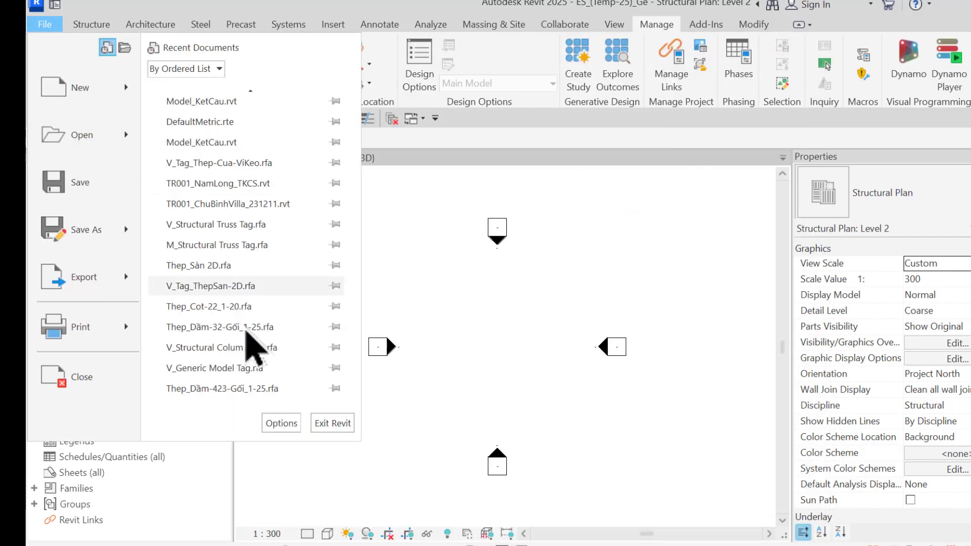
Review the Metric and Imperial Library entries in the File Locations Places list
click(279, 424)
click(314, 144)
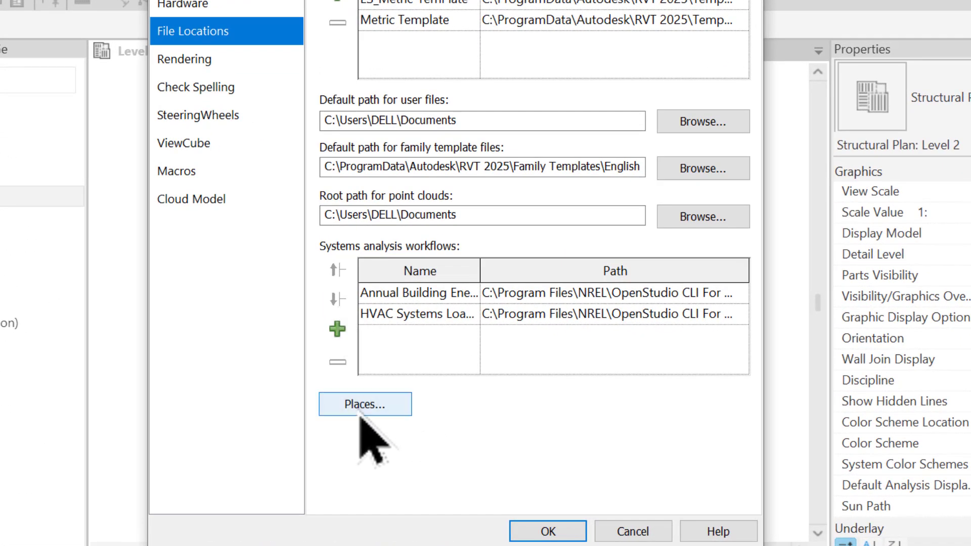
click(361, 414)
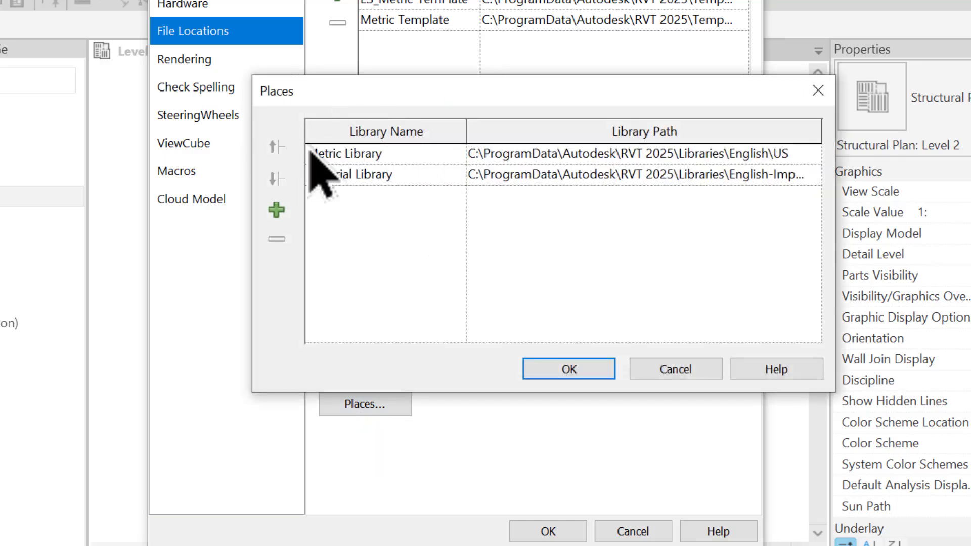
click(395, 155)
click(415, 172)
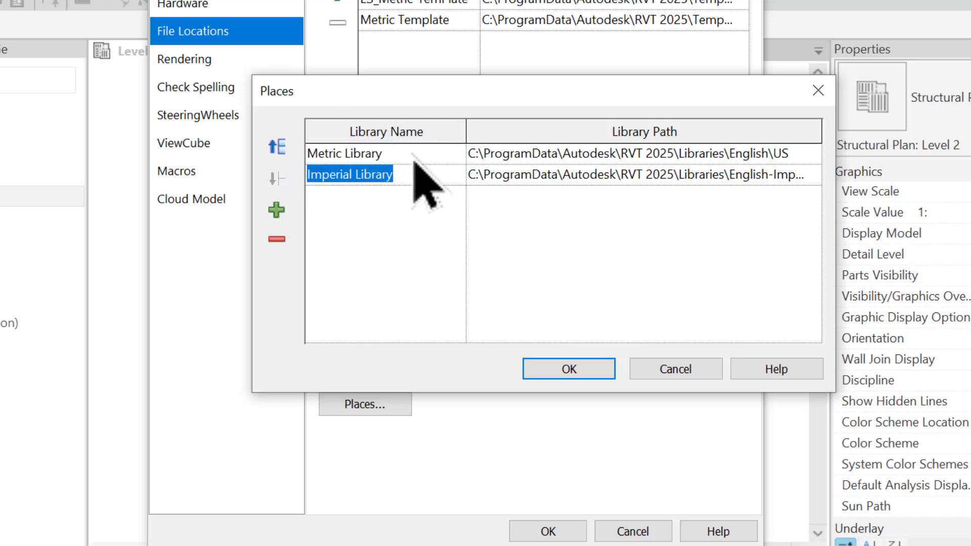
click(413, 158)
Browse the Metric Library path, leave it at the US folder, and close Places and Options
click(789, 154)
click(812, 153)
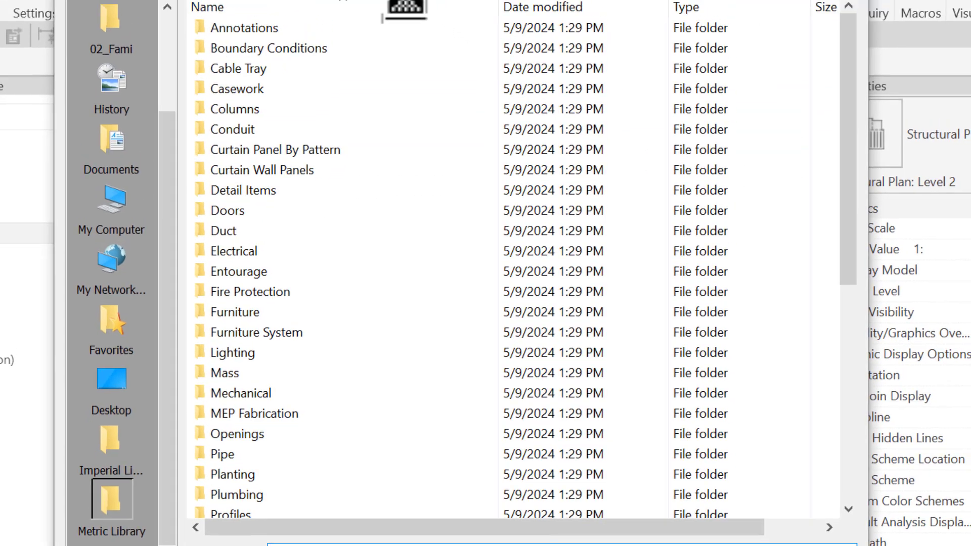
click(399, 60)
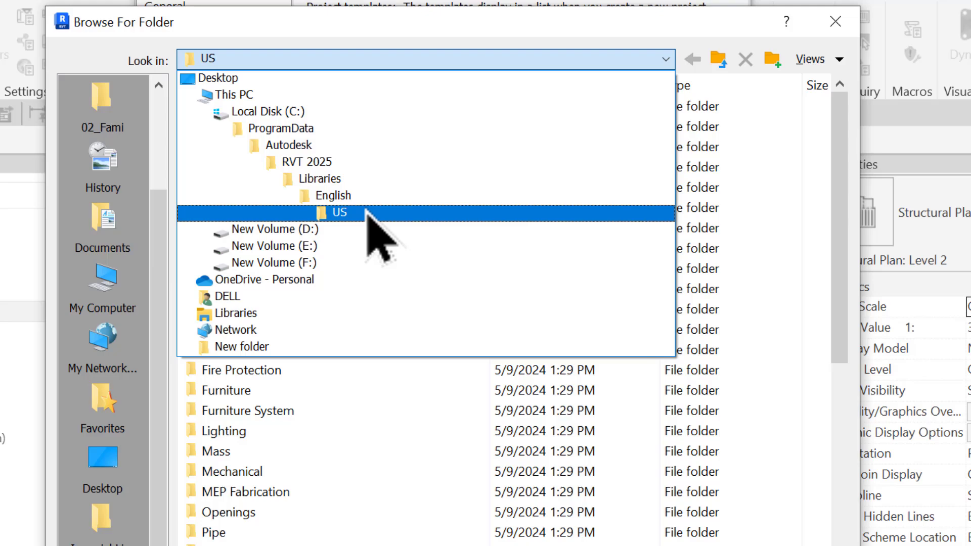
click(367, 212)
click(836, 21)
click(398, 292)
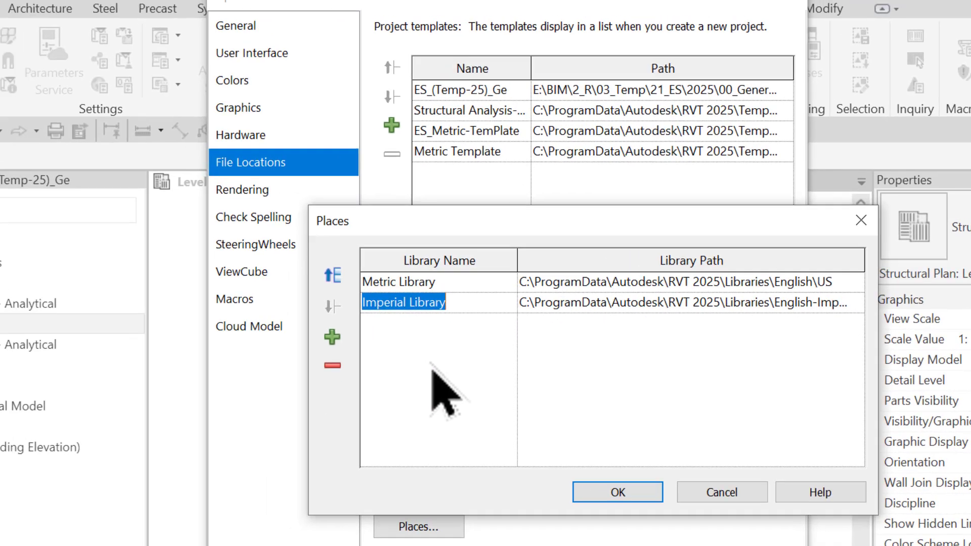
click(372, 384)
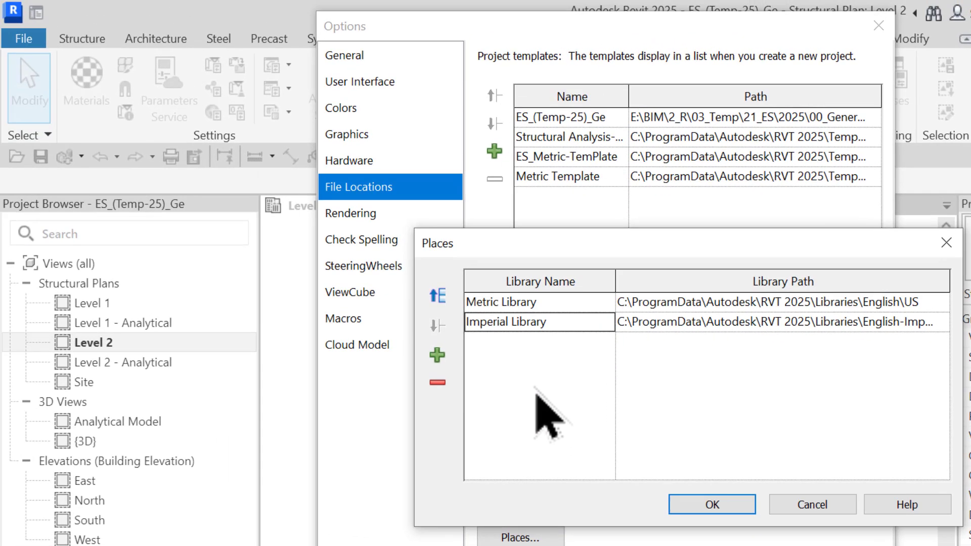
click(953, 248)
click(878, 26)
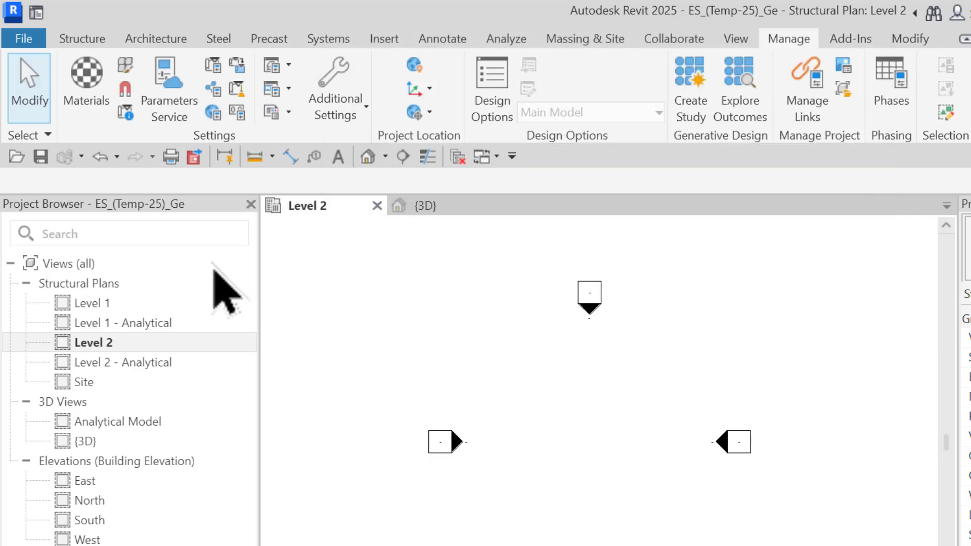
Jump to the Imperial Library and Metric Library folders from the Open dialog's Places bar
click(20, 161)
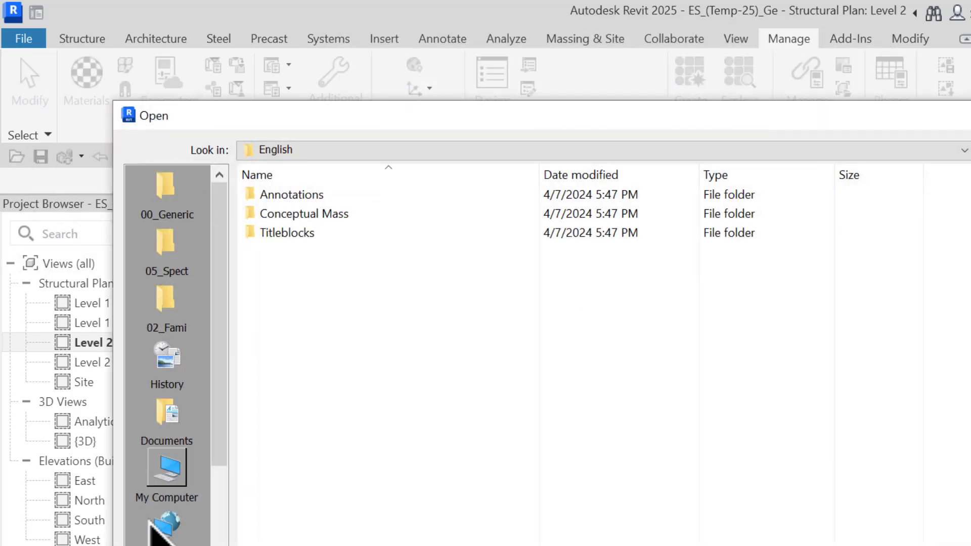
scroll(221, 429, down, 3)
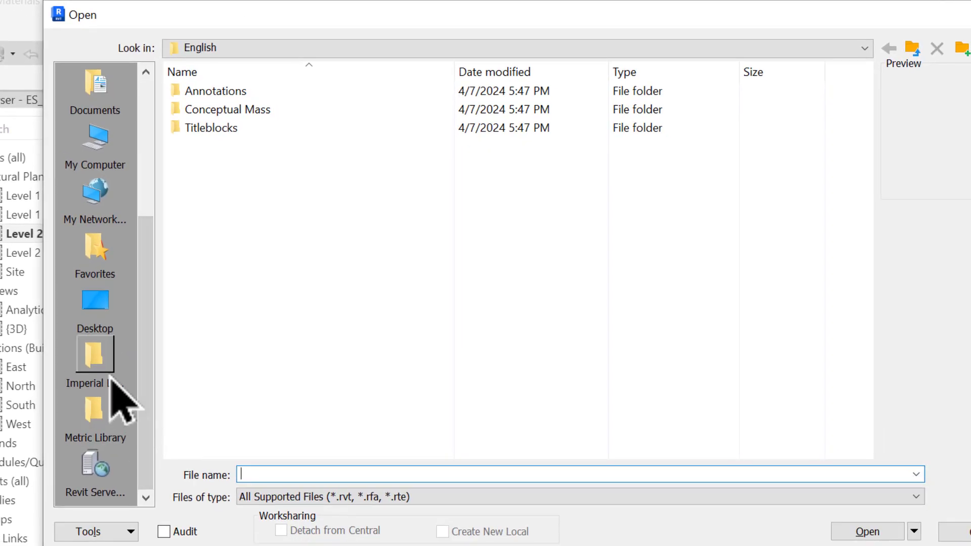
click(112, 386)
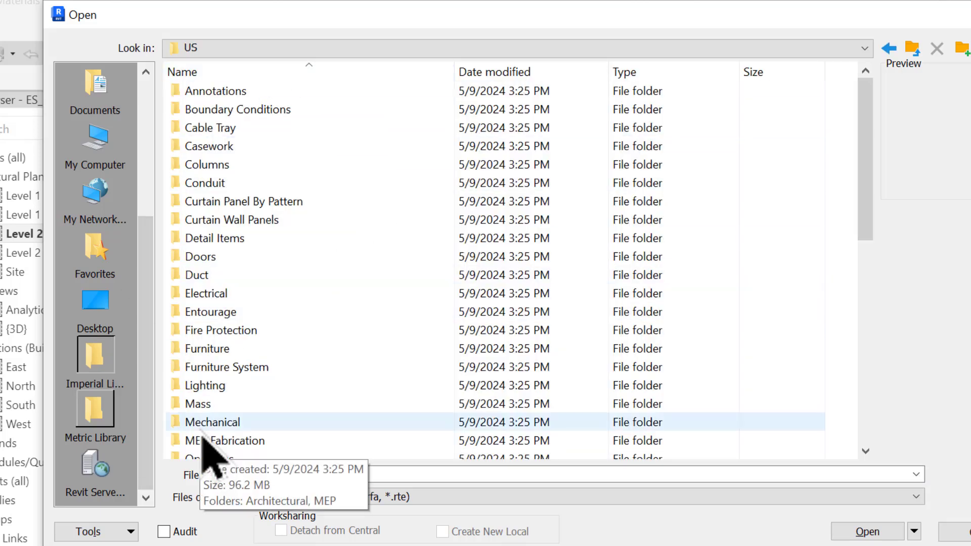
click(93, 412)
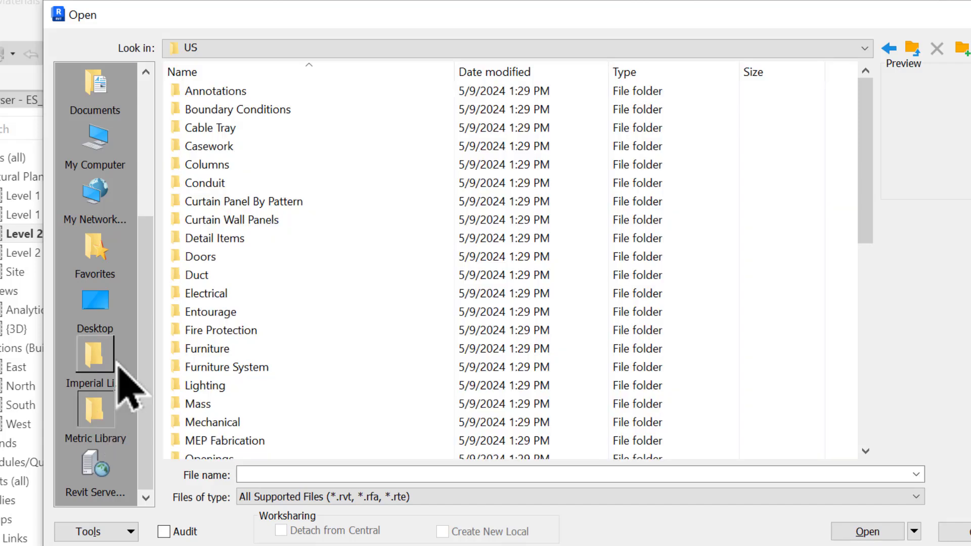
Drag Imperial Library higher, then cancel and decline saving the reordered Places list
mouse_move(99, 361)
mouse_down()
mouse_move(111, 213)
mouse_move(126, 211)
mouse_up()
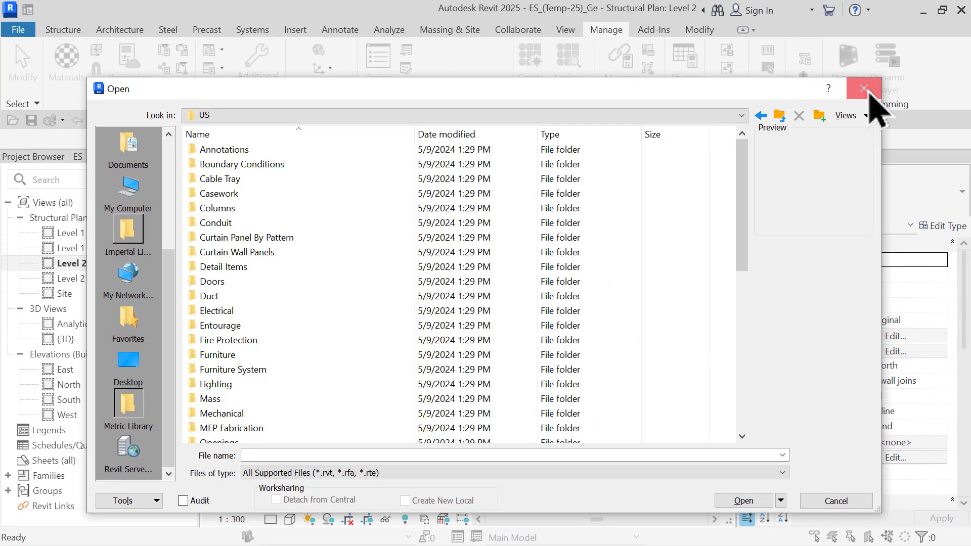
click(866, 90)
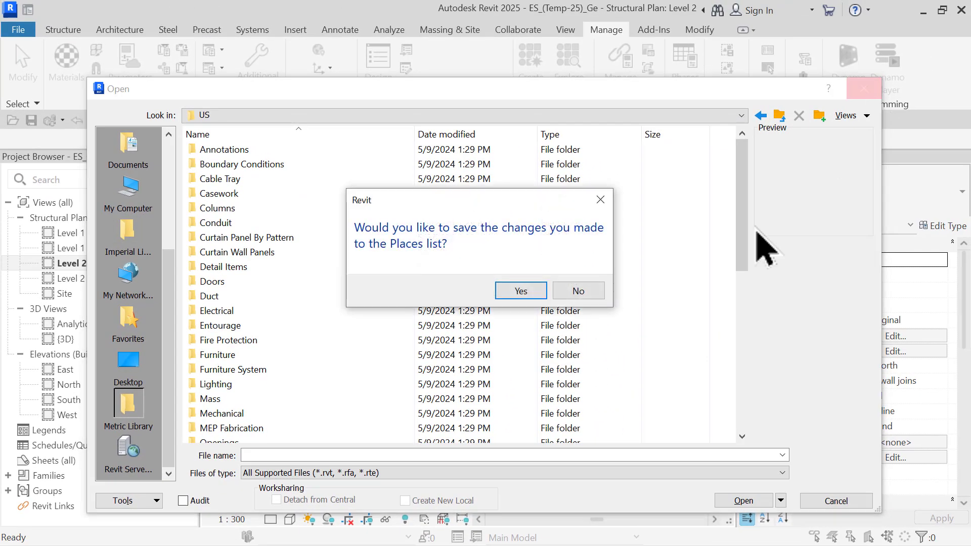
click(577, 292)
click(18, 31)
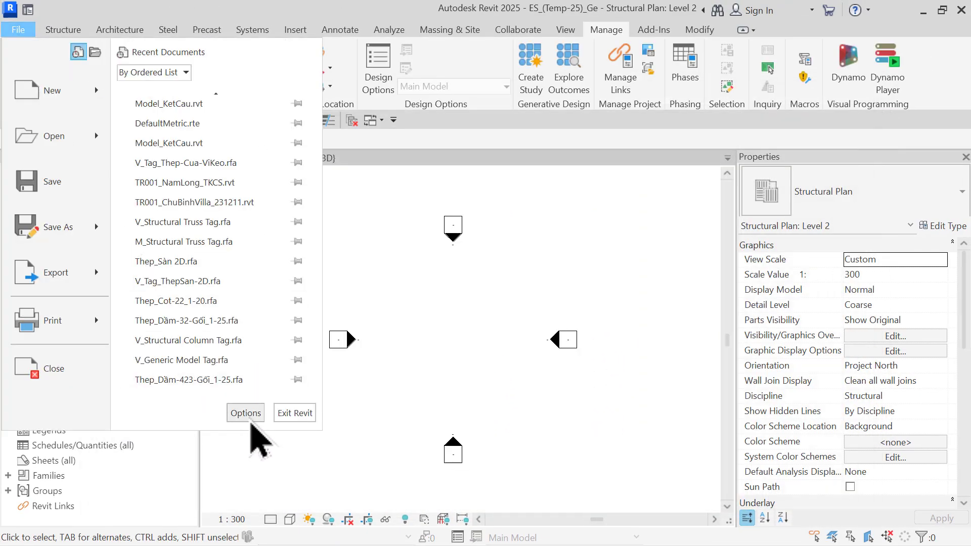
Add a new Places entry named HocR in the File Locations settings
click(250, 421)
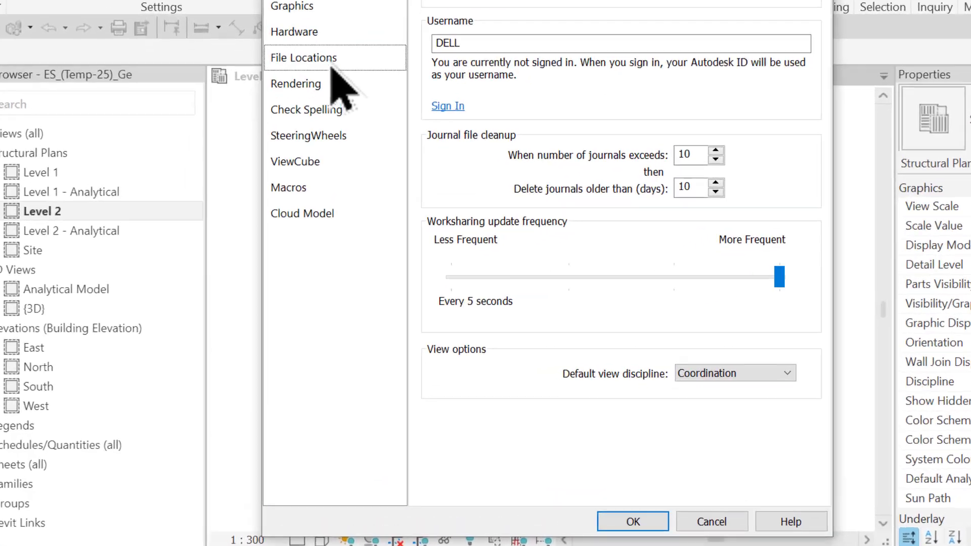
click(301, 138)
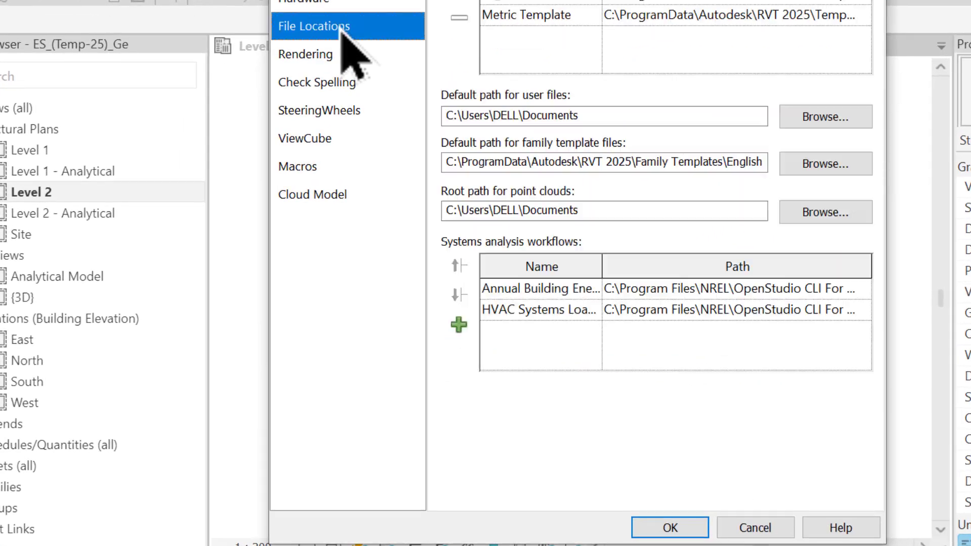
click(501, 400)
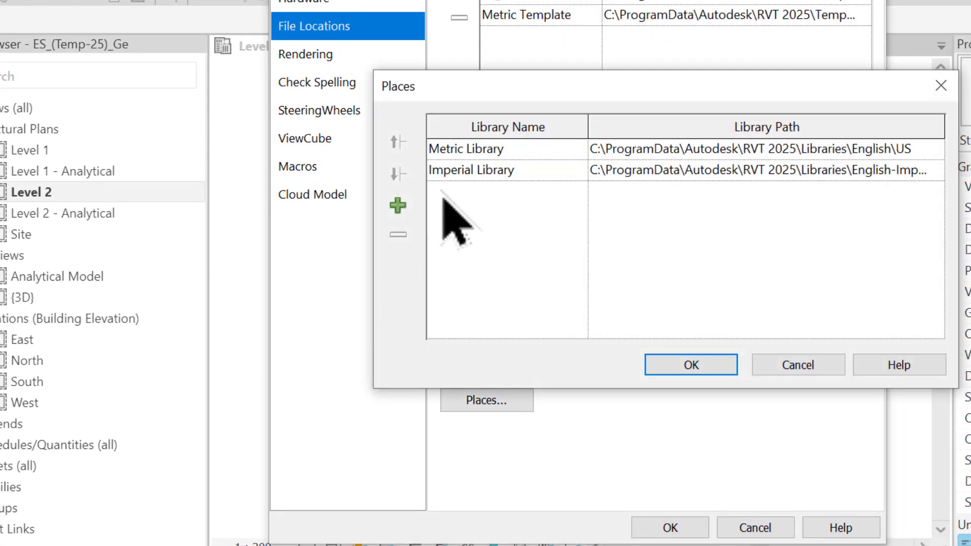
click(398, 206)
text(HocR)
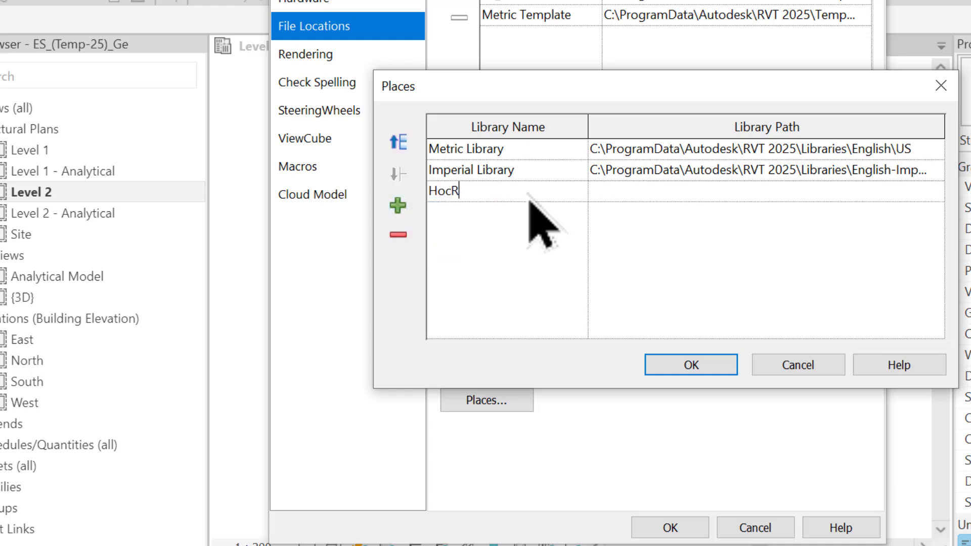
click(671, 191)
Point HocR at E:\BIM\1_P\2025\20240619_HocR and accept the updated Places list
click(936, 191)
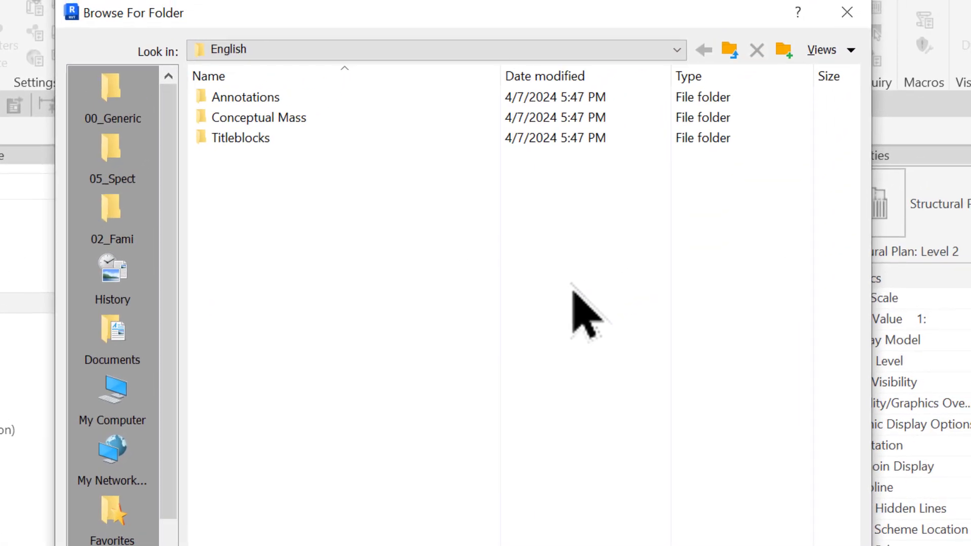
click(354, 49)
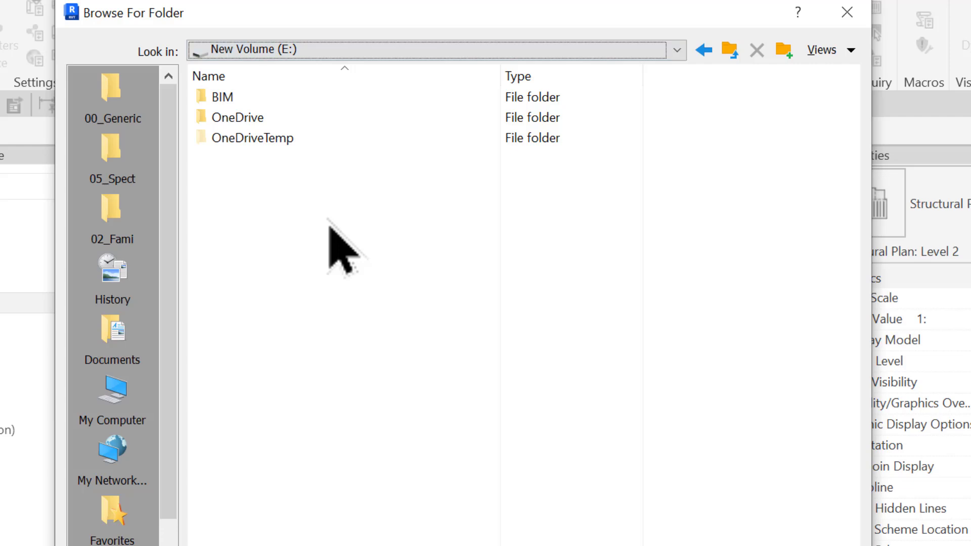
double_click(240, 98)
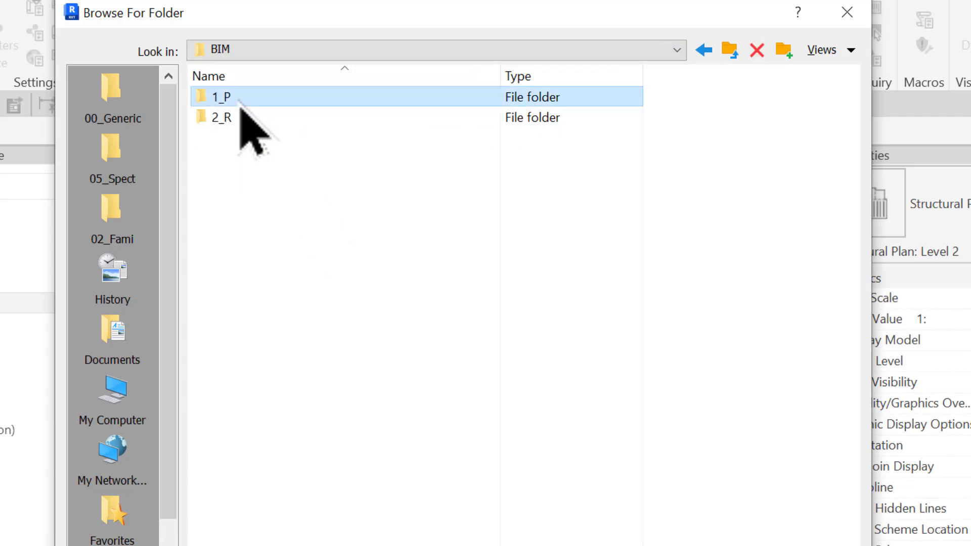
double_click(241, 107)
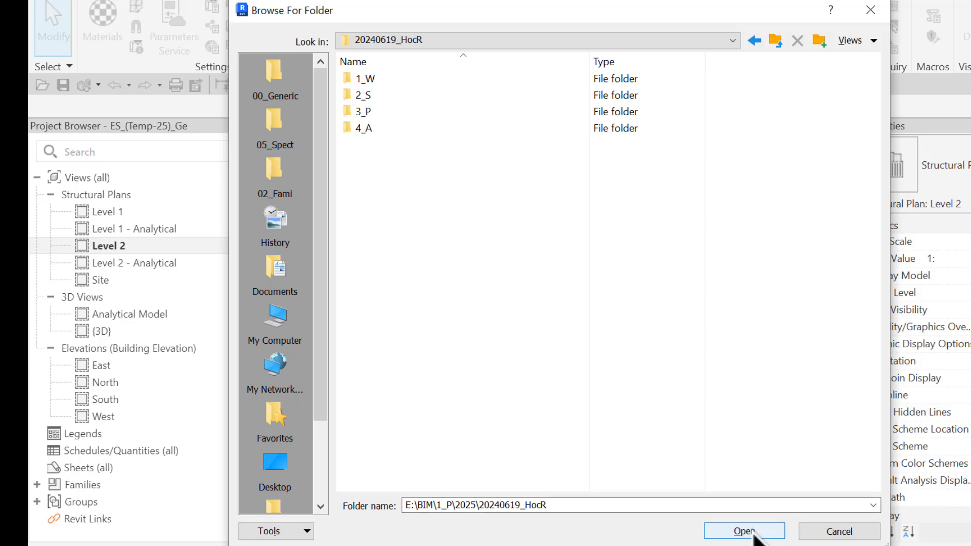
click(754, 531)
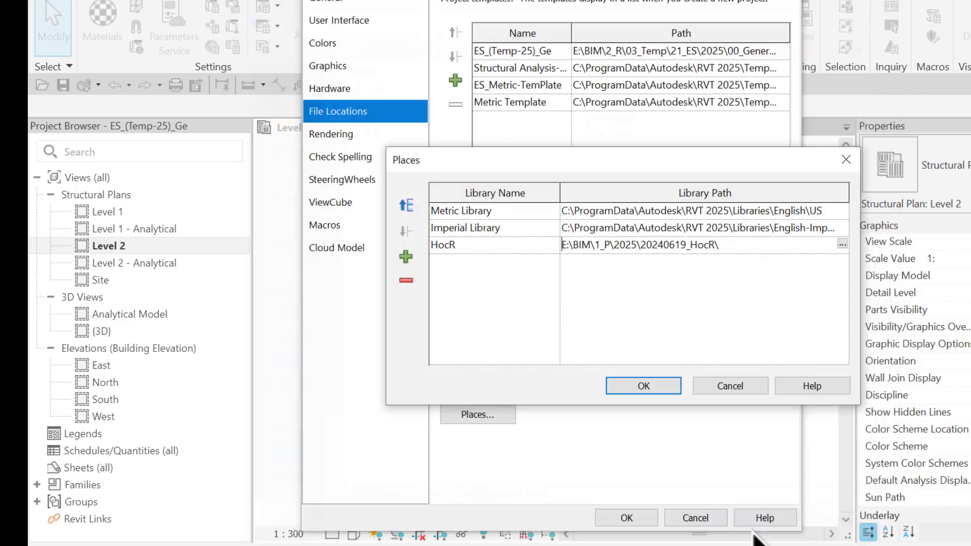
click(643, 325)
Check that the HocR place opens 20240619_HocR, then drag HocR to the top of the Places bar
click(629, 516)
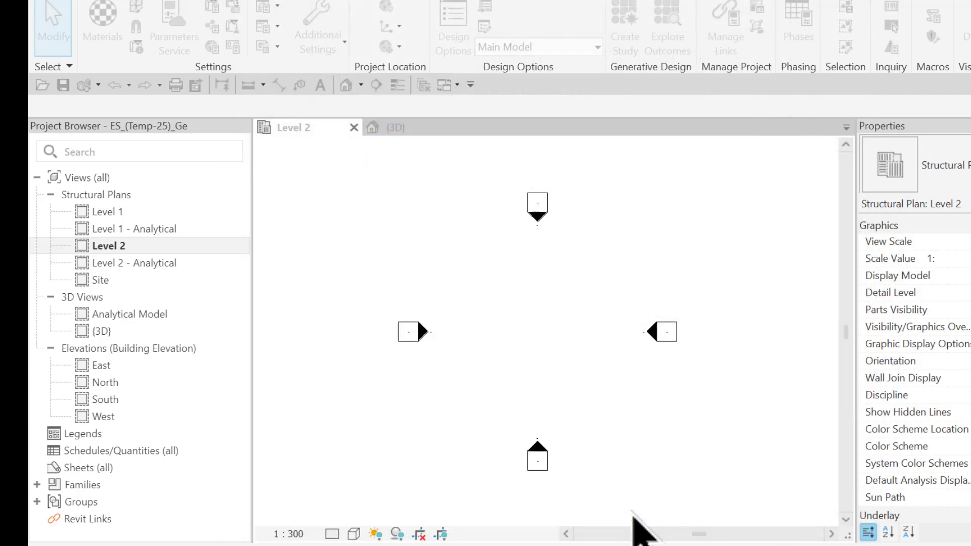
click(42, 85)
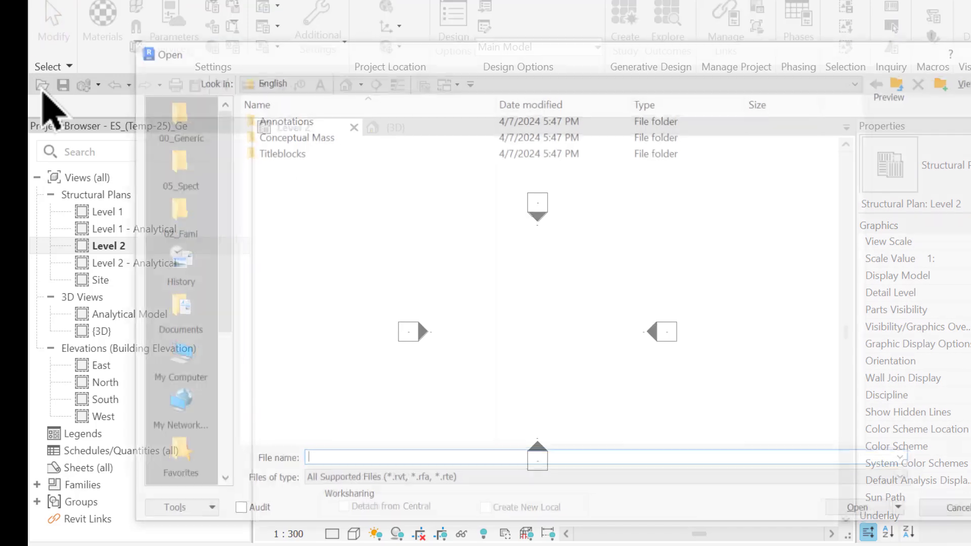
drag(213, 264, 205, 429)
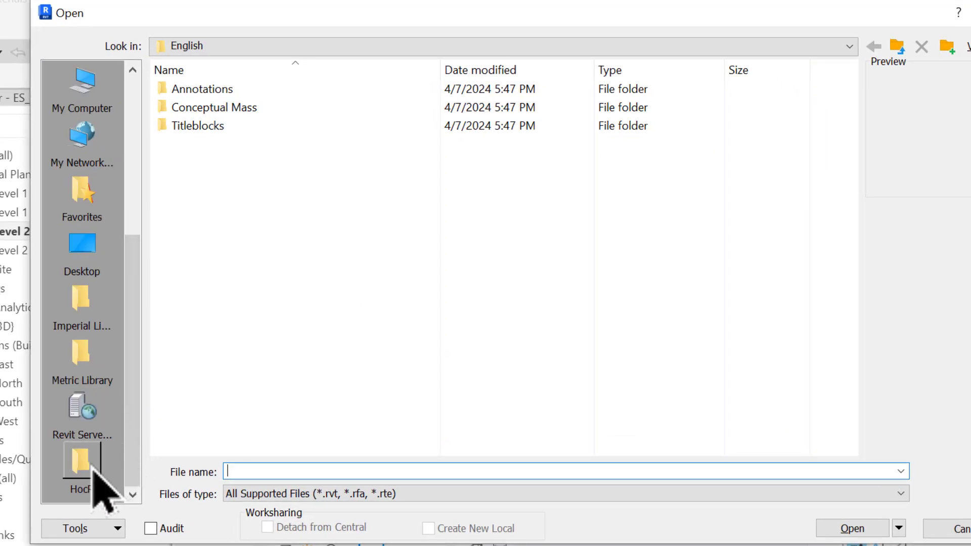
click(91, 464)
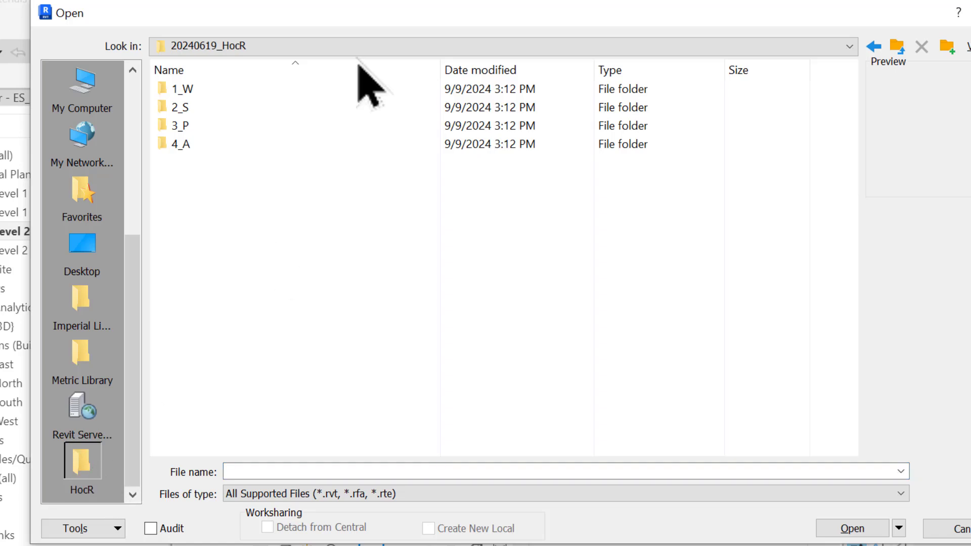
click(263, 45)
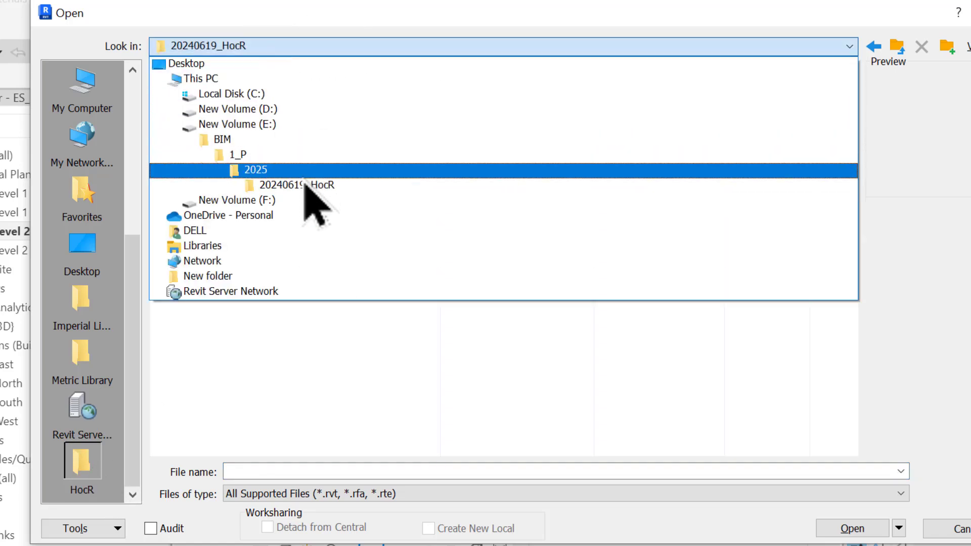
click(304, 185)
drag(84, 462, 84, 75)
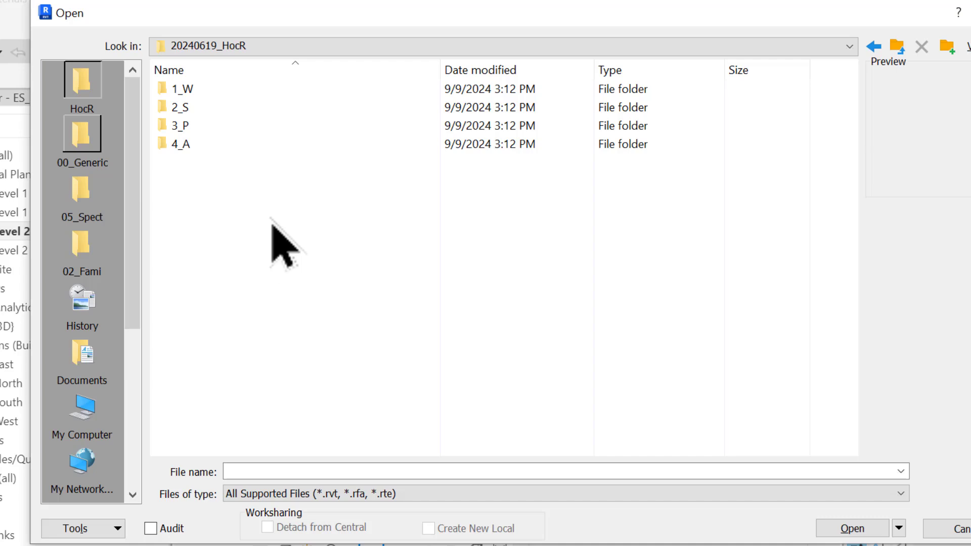
click(943, 24)
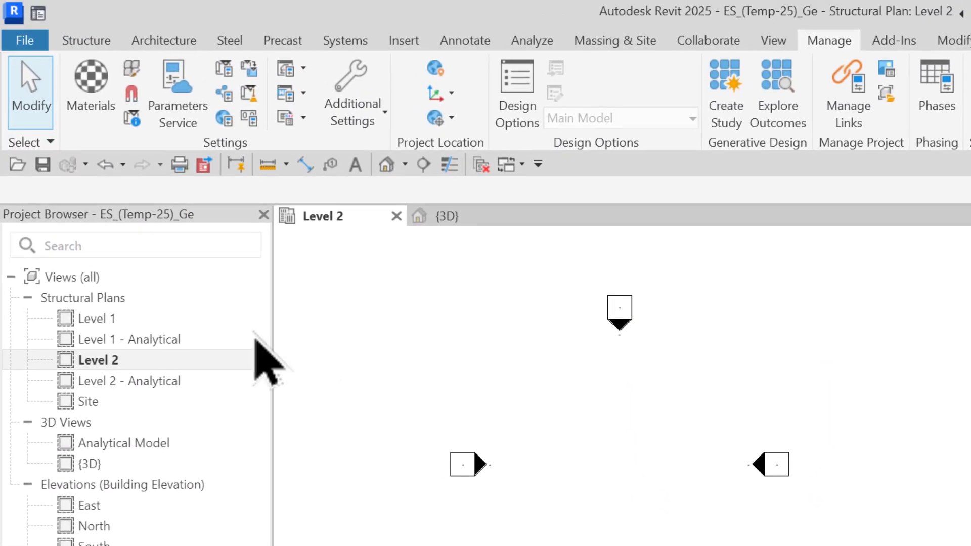
In the Open dialog, browse to E:\BIM\1_P\2025\20240619_HocR\1_W and select 21_ES
click(20, 166)
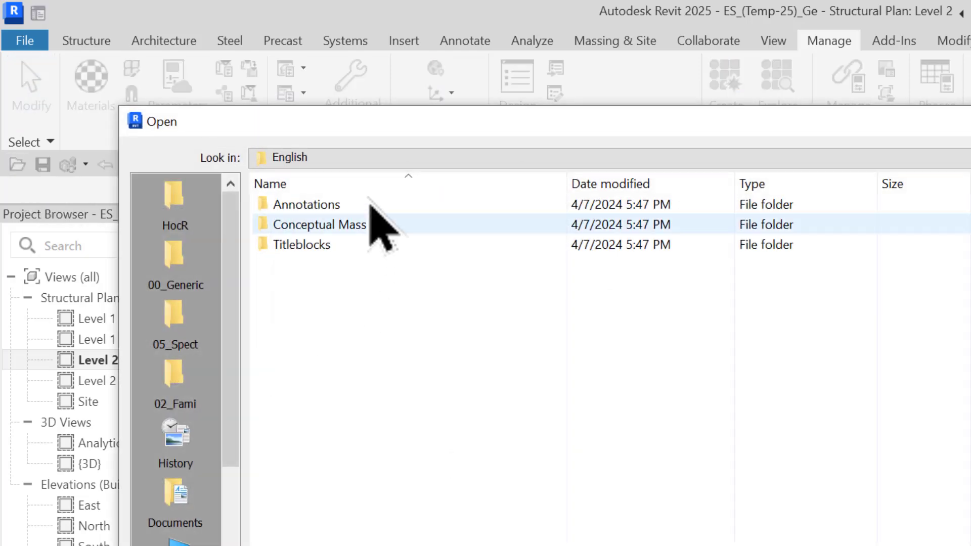
click(374, 158)
click(395, 327)
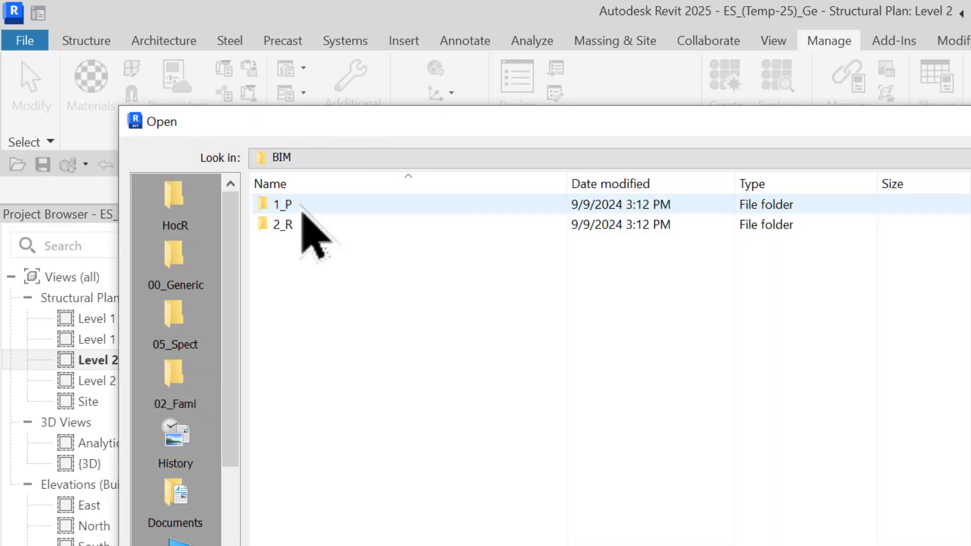
double_click(303, 205)
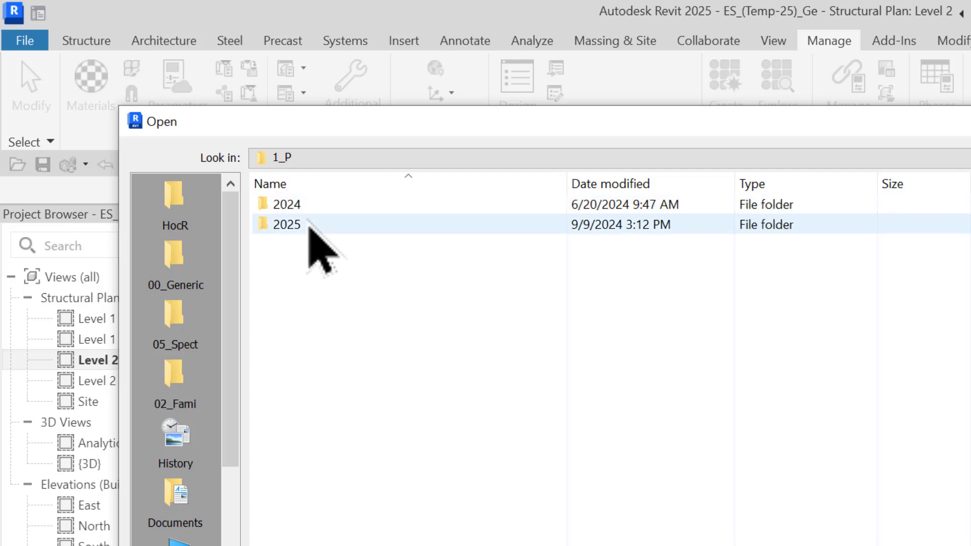
double_click(309, 227)
double_click(332, 206)
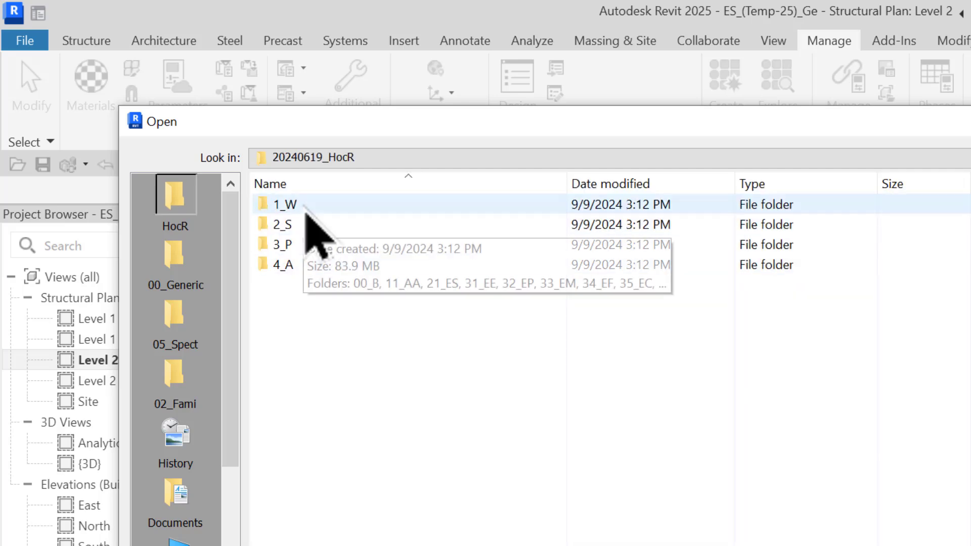
double_click(305, 210)
click(310, 246)
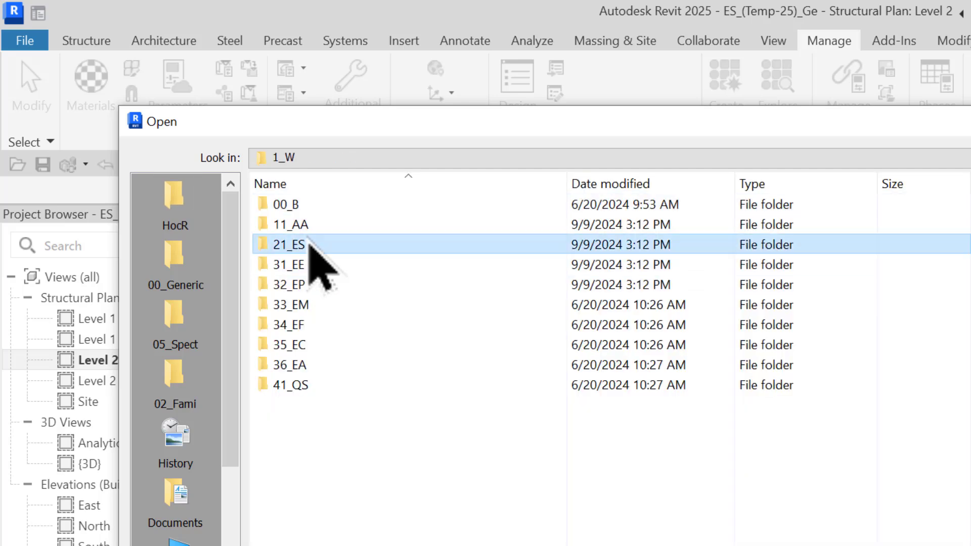
mouse_move(289, 244)
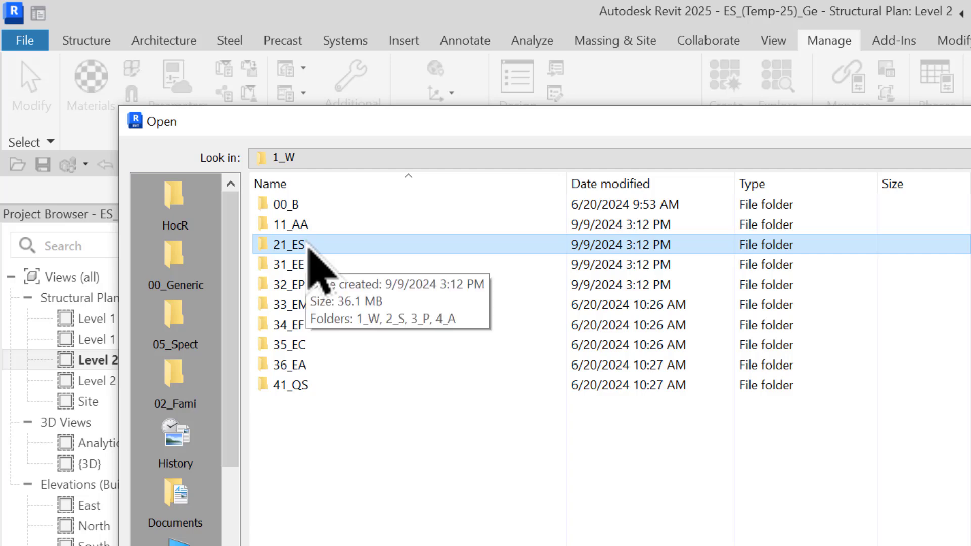
Drag the 21_ES folder onto the Places bar above HocR and open it
click(354, 158)
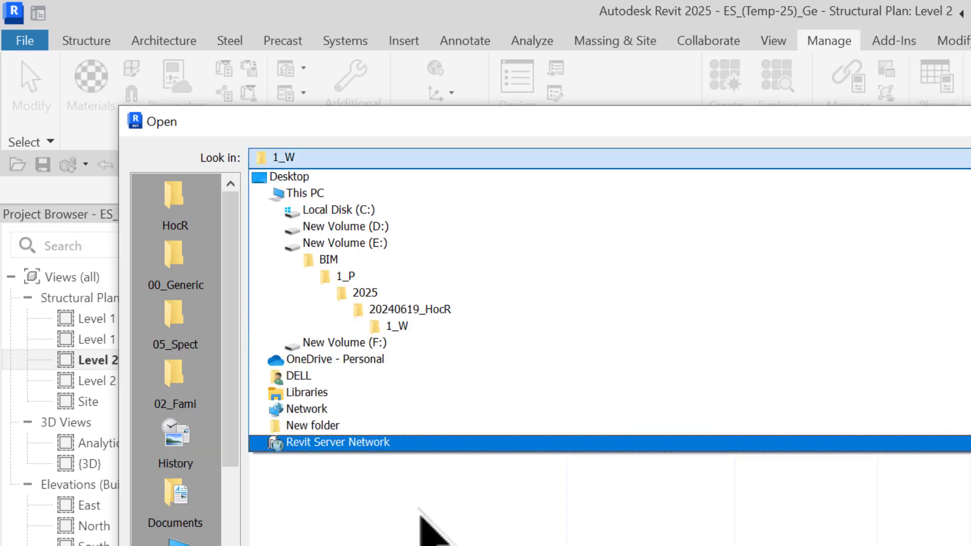
click(418, 509)
mouse_move(289, 244)
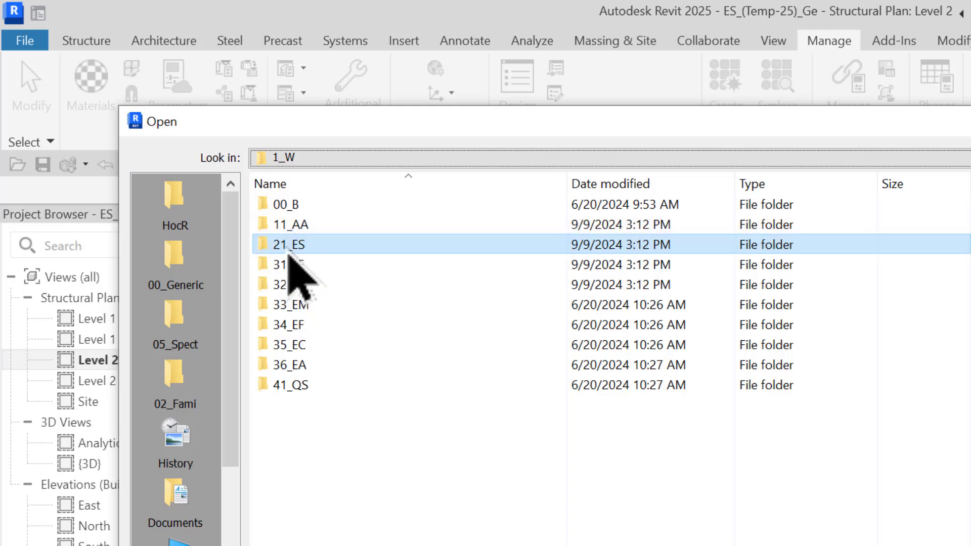
drag(287, 250, 185, 204)
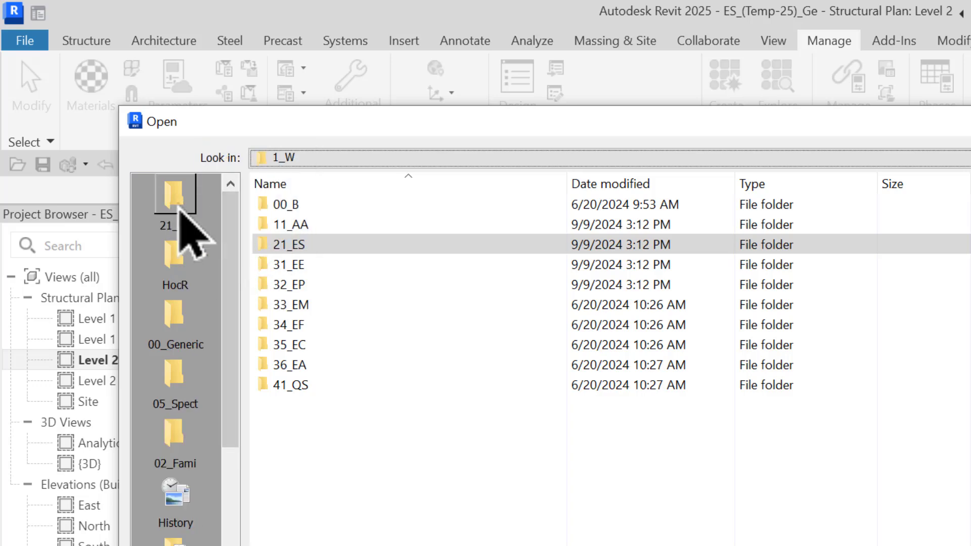
click(180, 206)
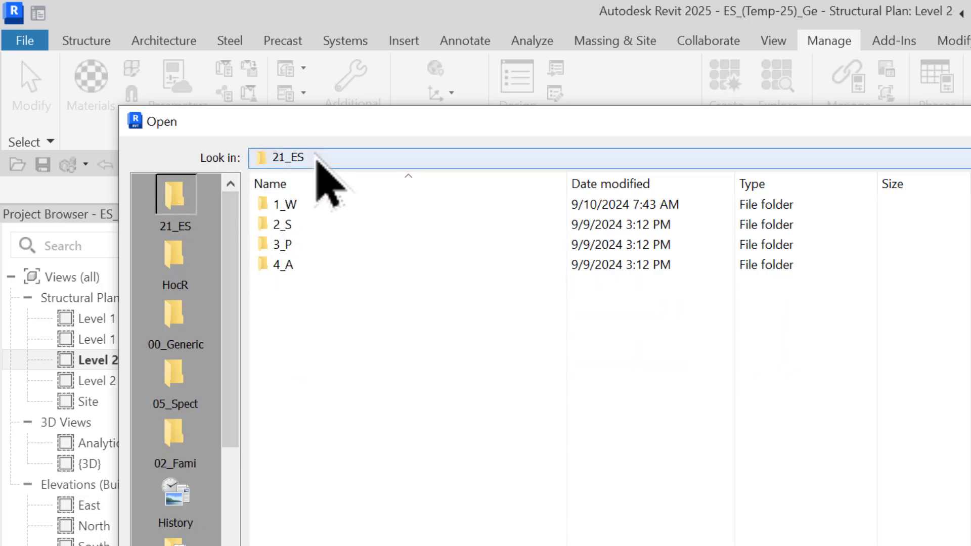
click(317, 159)
click(425, 153)
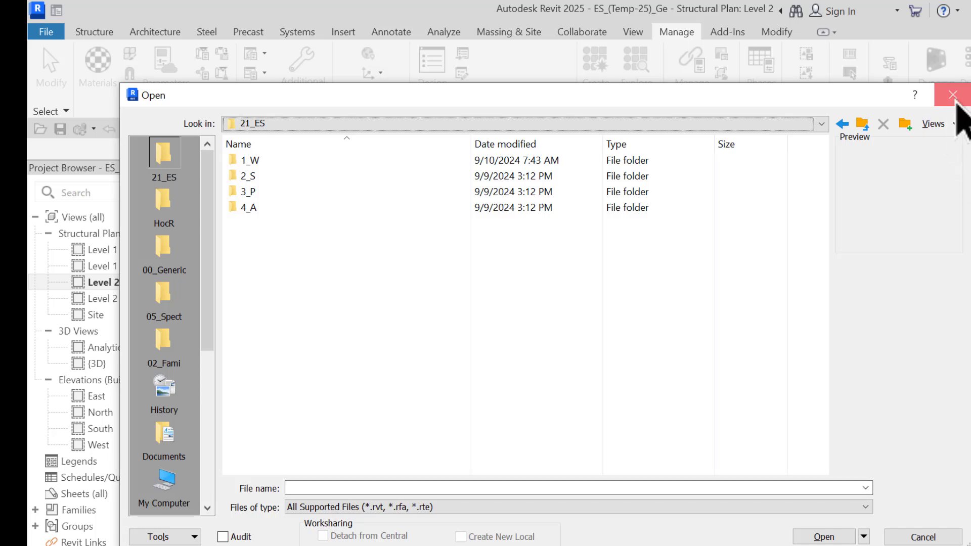
Save the changed Places list on closing, then verify the 21_ES shortcut reopens its folder
click(953, 94)
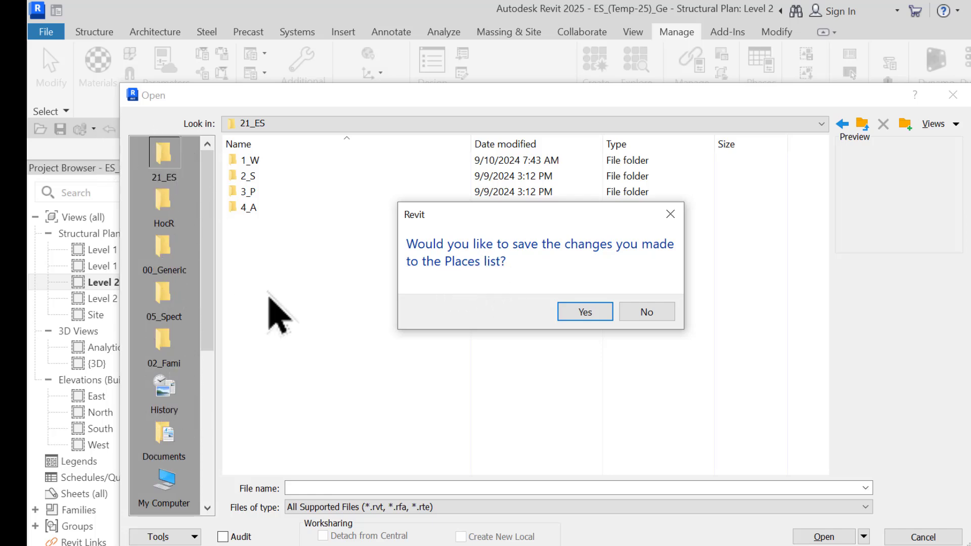
click(584, 312)
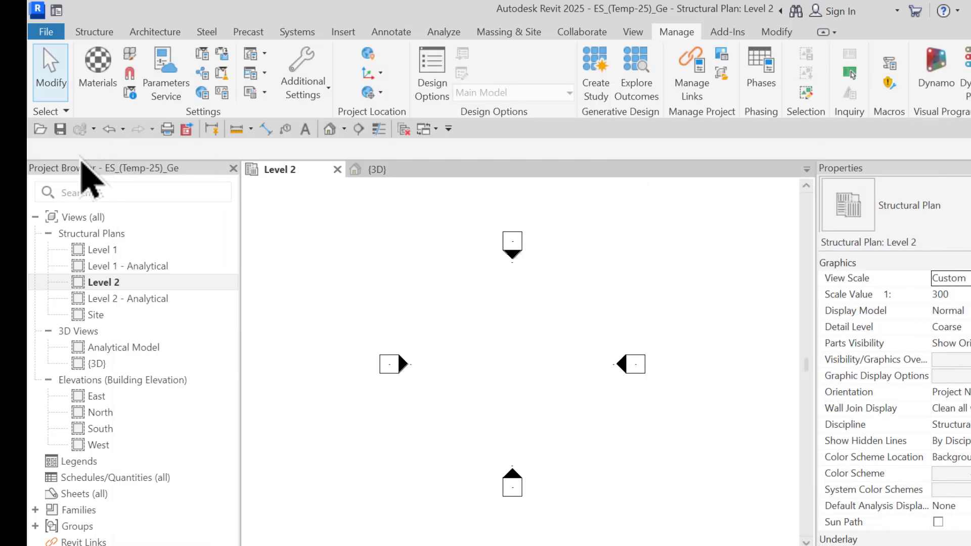
click(40, 130)
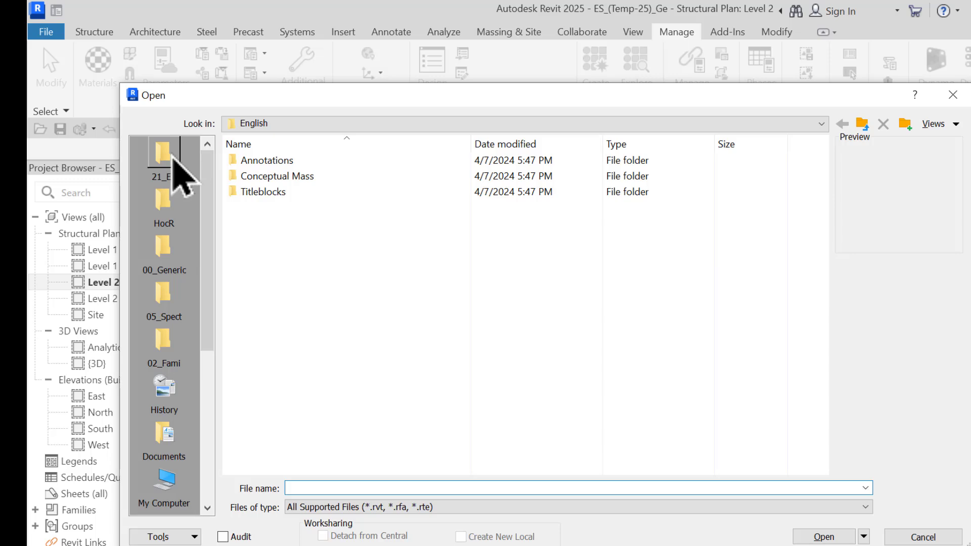
click(163, 157)
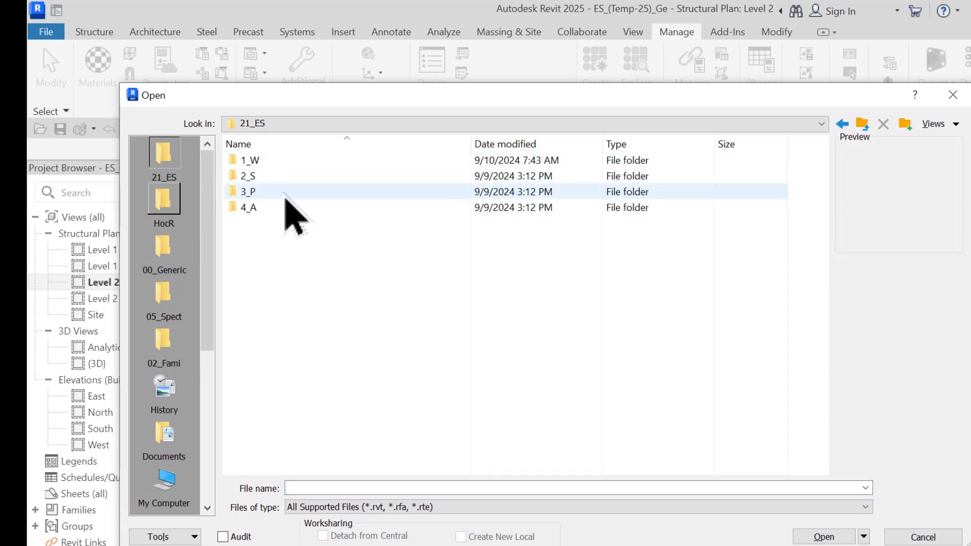
click(955, 103)
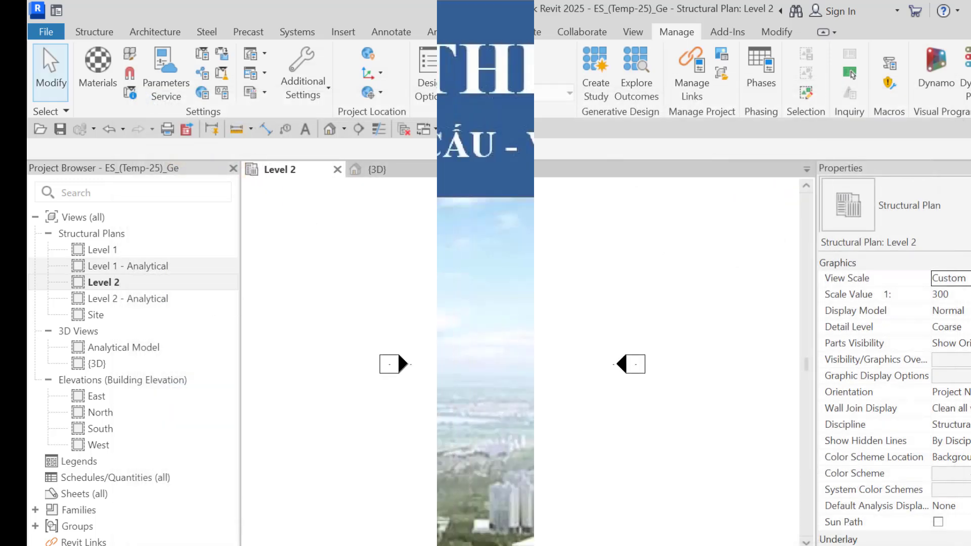